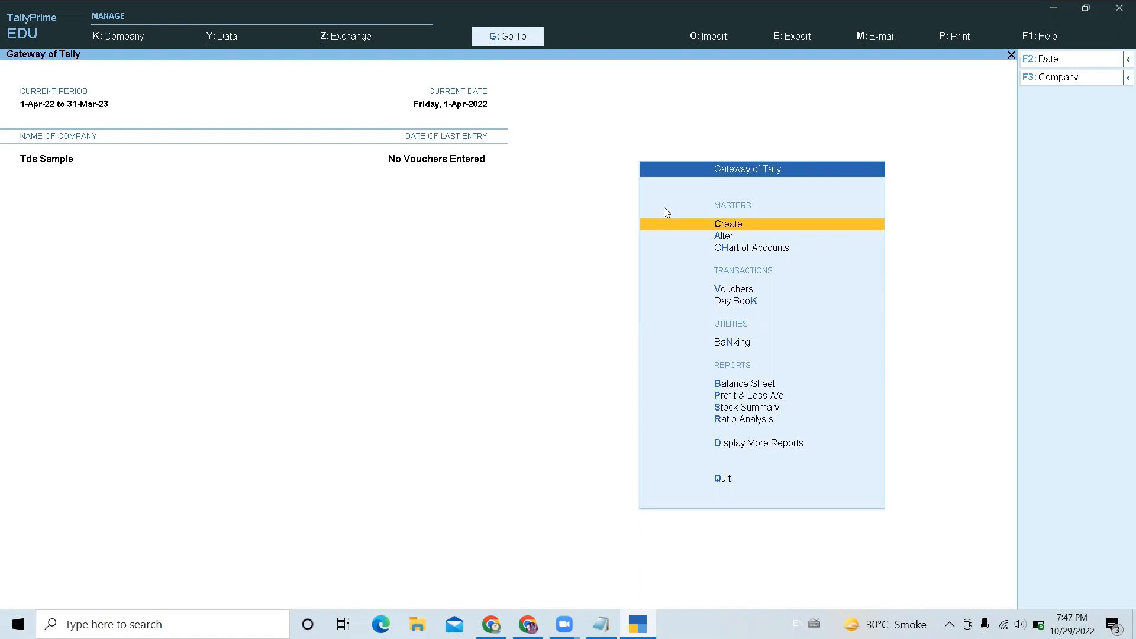
# Enable Tax Deducted at Source (TDS) in the company's features
pyautogui.press('F11')
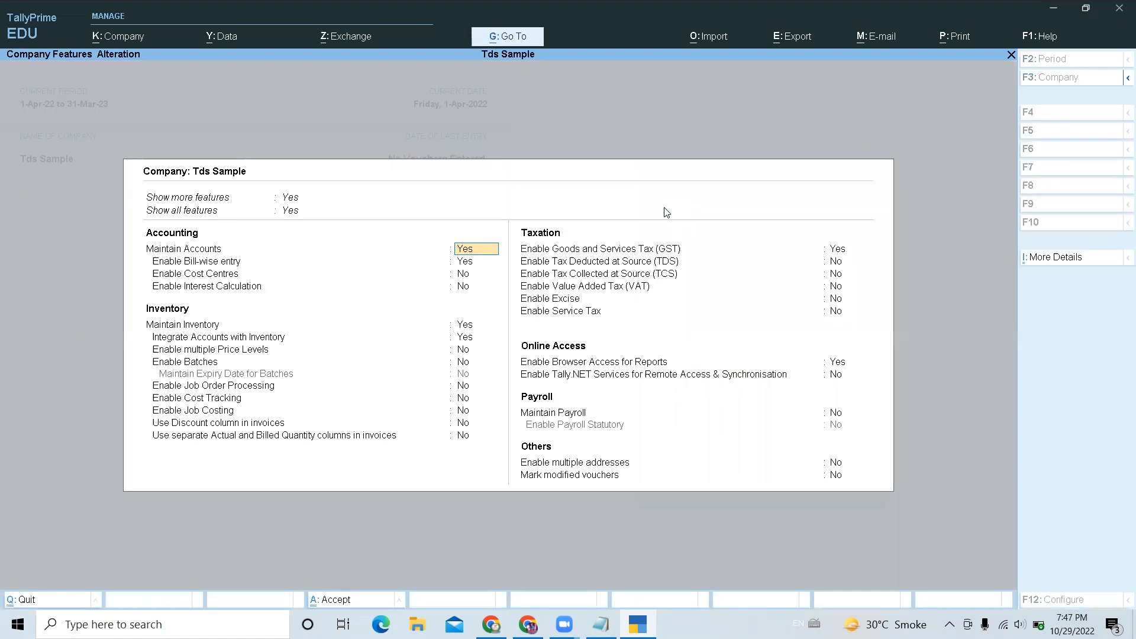
pyautogui.click(840, 263)
pyautogui.write('y')
pyautogui.press('Return')
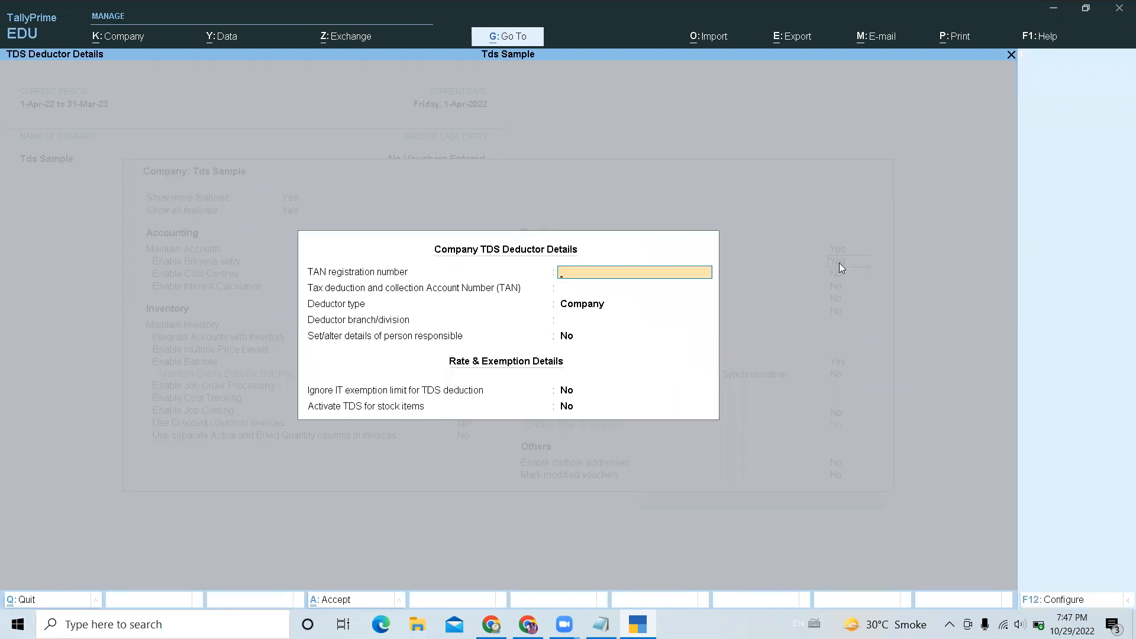
# Enter the company's tax deduction and collection account number, leaving the registration number blank and the deductor type as Company
pyautogui.press('Return')
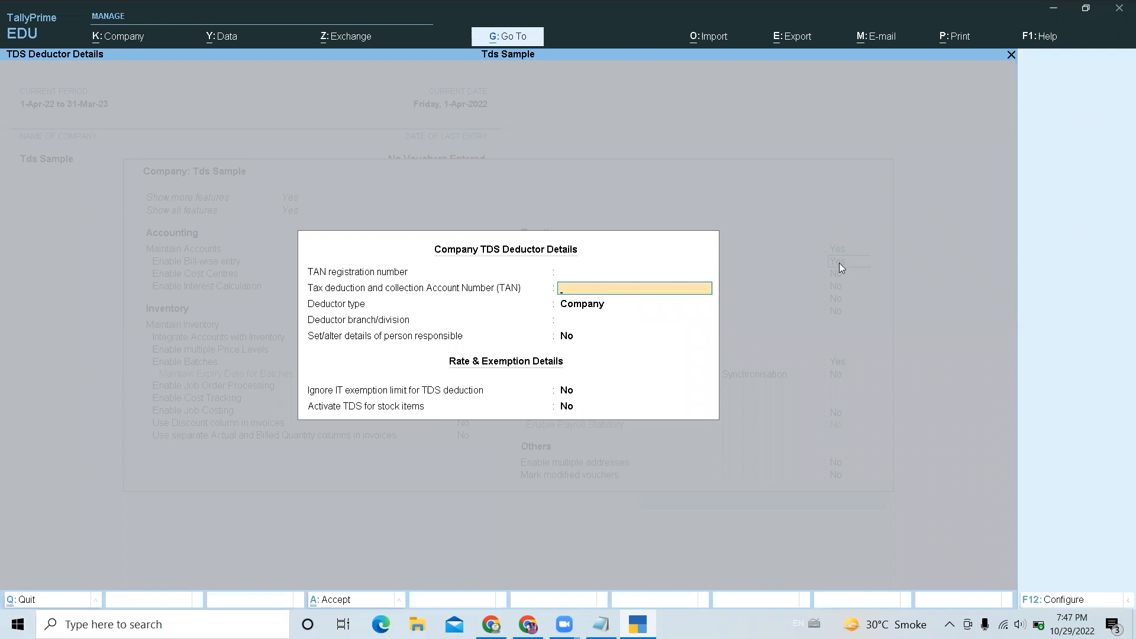
pyautogui.write('DELS24157A')
pyautogui.press('Return')
pyautogui.press('Return')
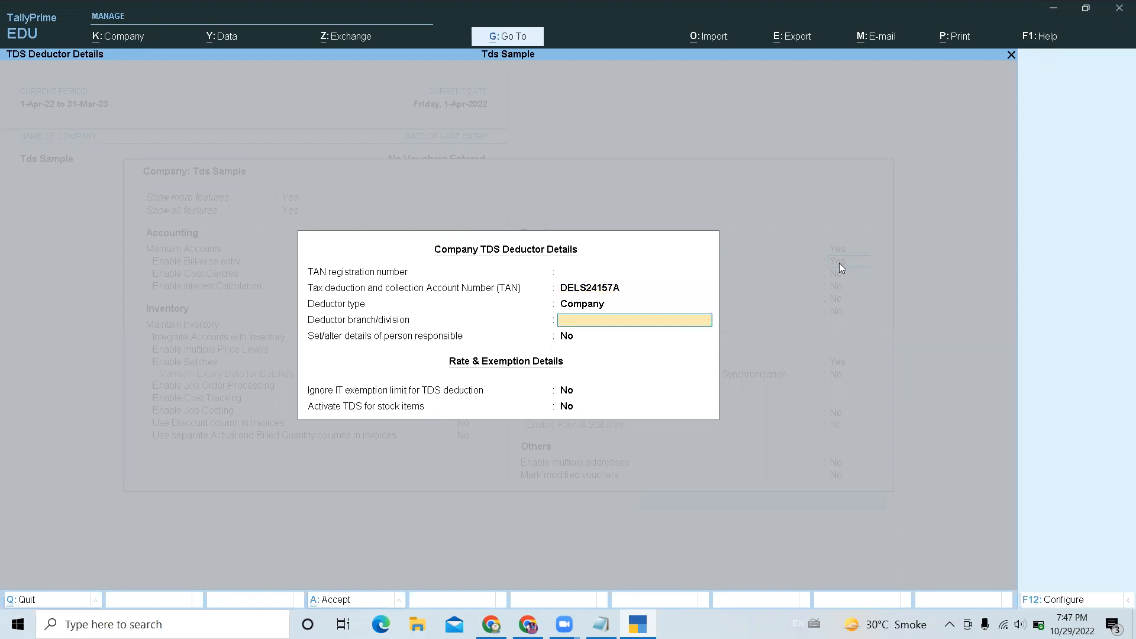
# Leave the deductor branch blank and set the option to alter details of the person responsible to Yes
pyautogui.press('Return')
pyautogui.press('Return')
pyautogui.press('BackSpace')
pyautogui.write('y')
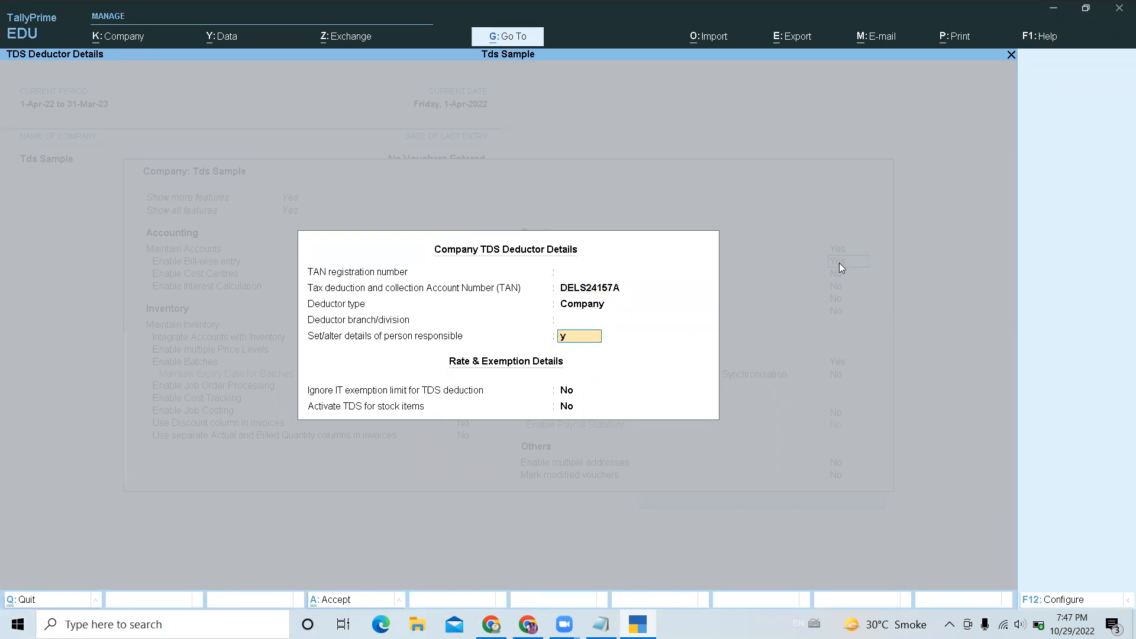
pyautogui.press('Return')
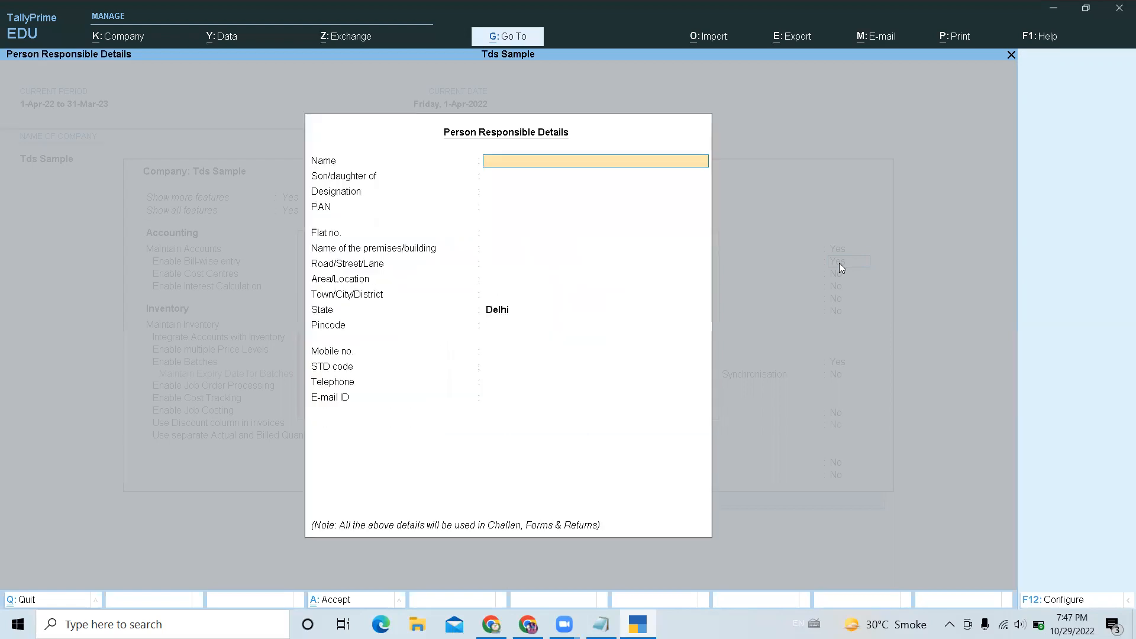
# Fill in the responsible person's name and the parent's name
pyautogui.write('Rajt')
pyautogui.press('Return')
pyautogui.press('BackSpace')
pyautogui.write('Rajat')
pyautogui.press('Return')
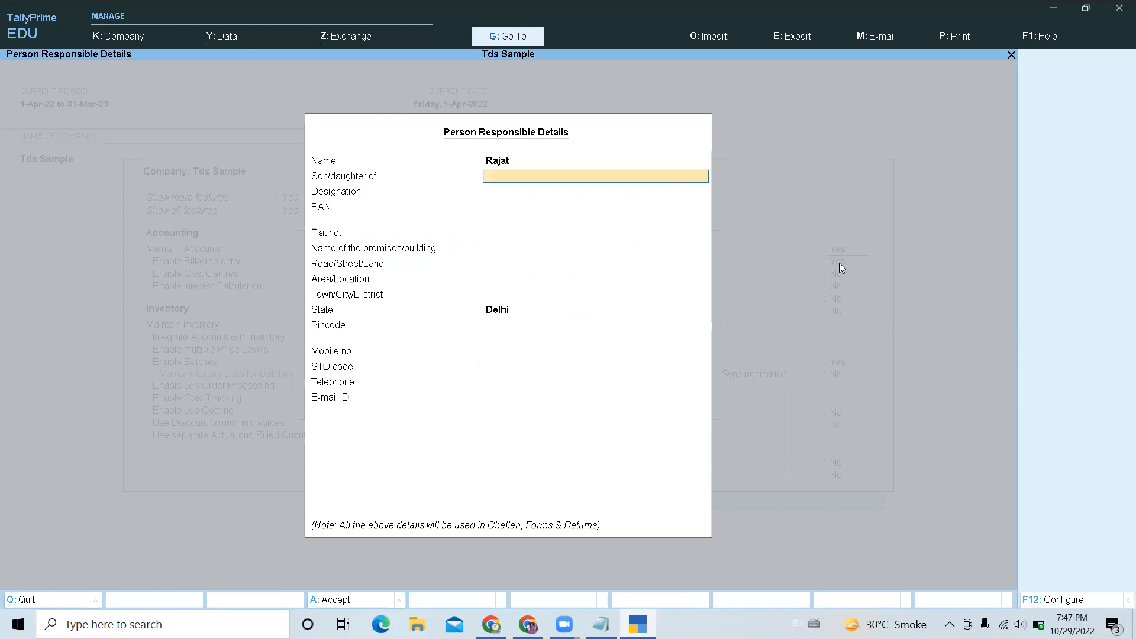
pyautogui.write('Mohan')
pyautogui.press('Return')
pyautogui.press('Return')
pyautogui.press('Return')
pyautogui.press('Up')
pyautogui.press('Up')
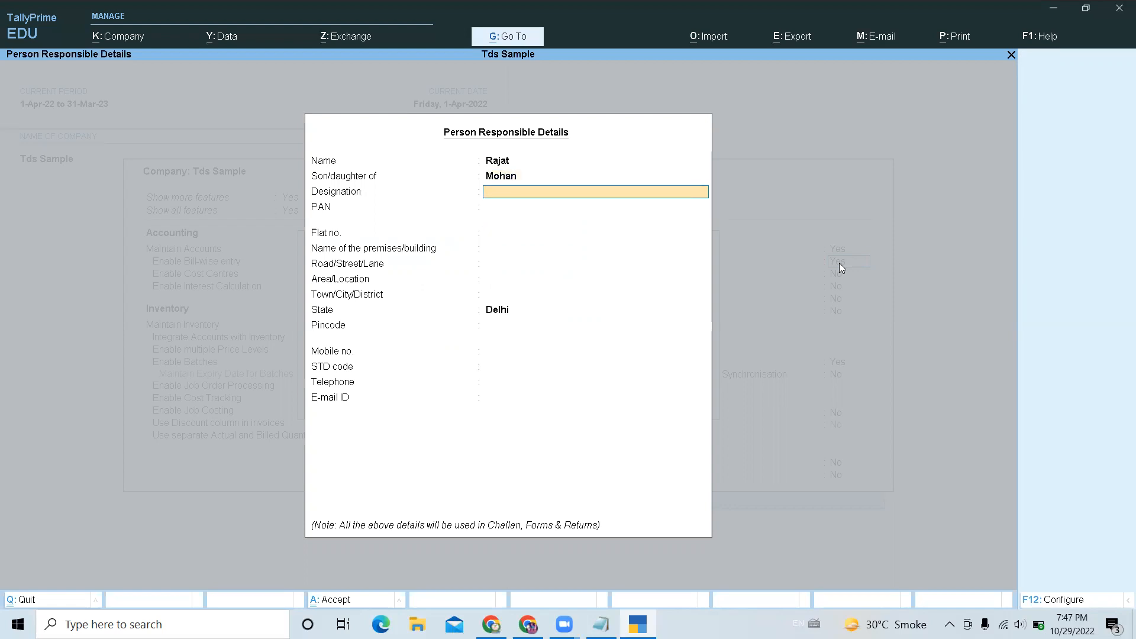
# Set the responsible person's designation to Director, enter the person's PAN, and accept the details
pyautogui.write('Director')
pyautogui.press('Return')
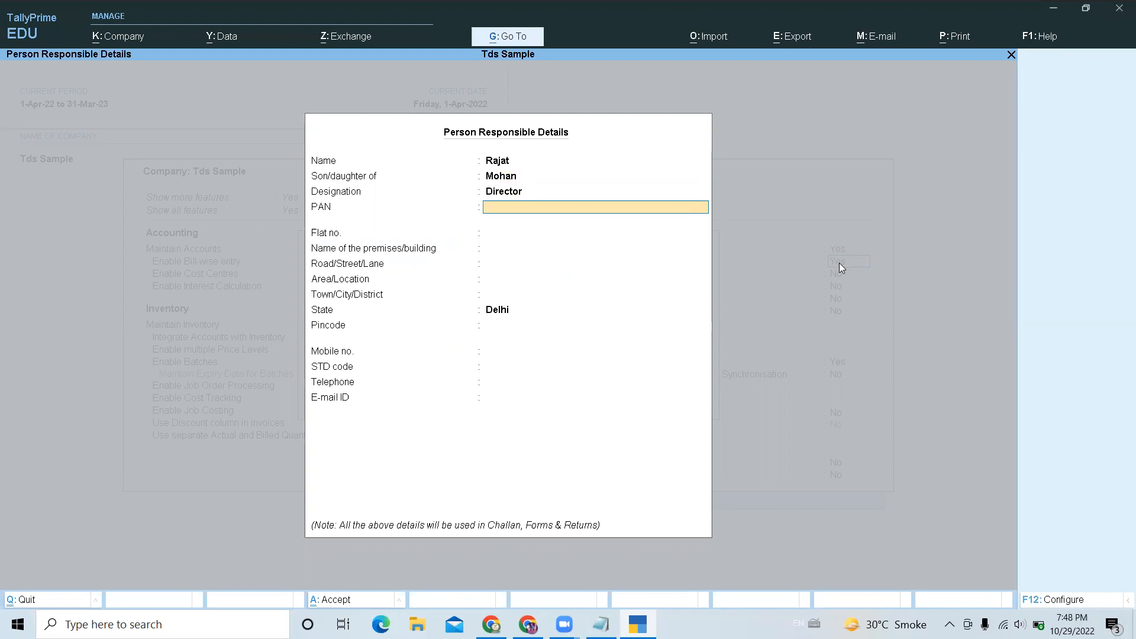
pyautogui.write('AAAPR2415A')
pyautogui.press('Return')
pyautogui.press('Return')
pyautogui.press('Return')
pyautogui.press('Return')
pyautogui.hotkey('ctrl', 'a')
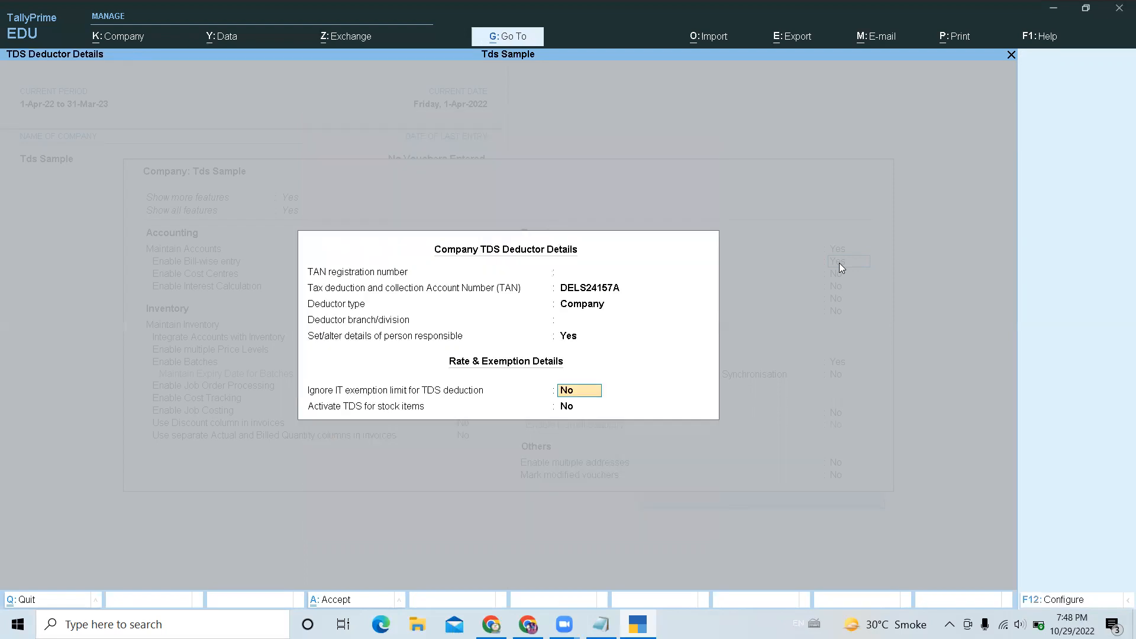
# Keep the IT exemption and stock item TDS options at No, and save the company features
pyautogui.press('Return')
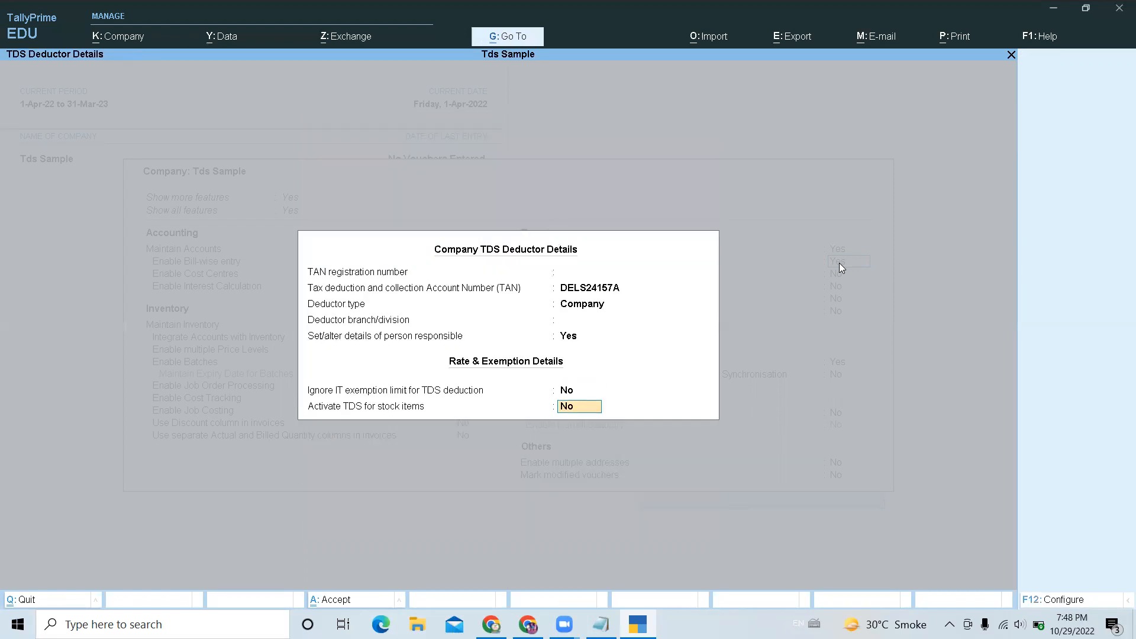
pyautogui.press('Return')
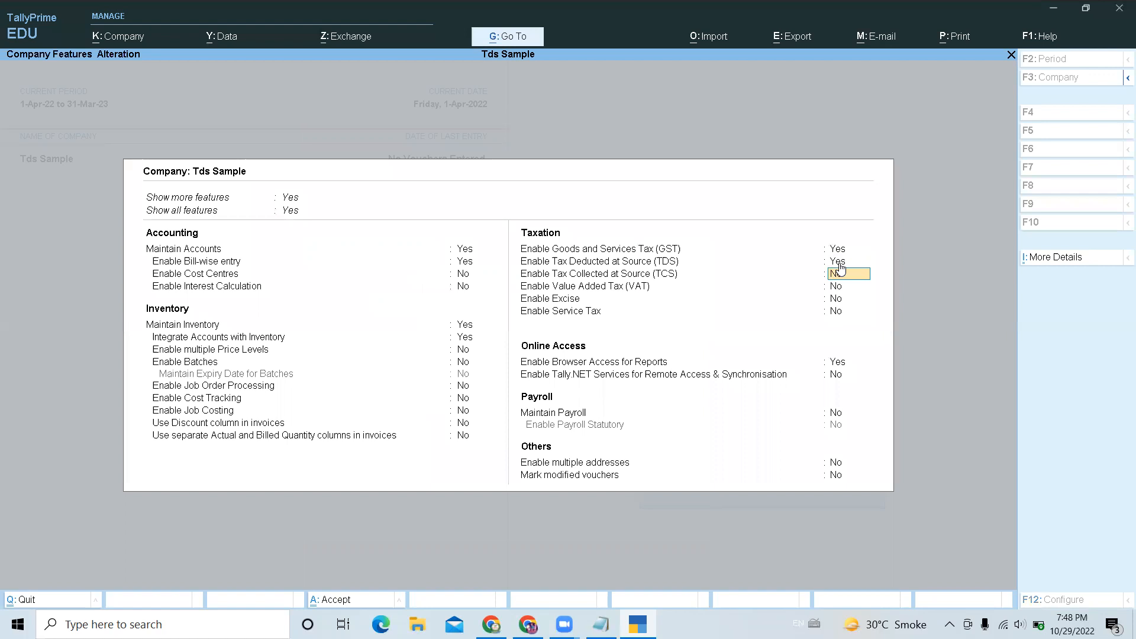
pyautogui.hotkey('ctrl', 'a')
# Start a new journal voucher
pyautogui.press('Down')
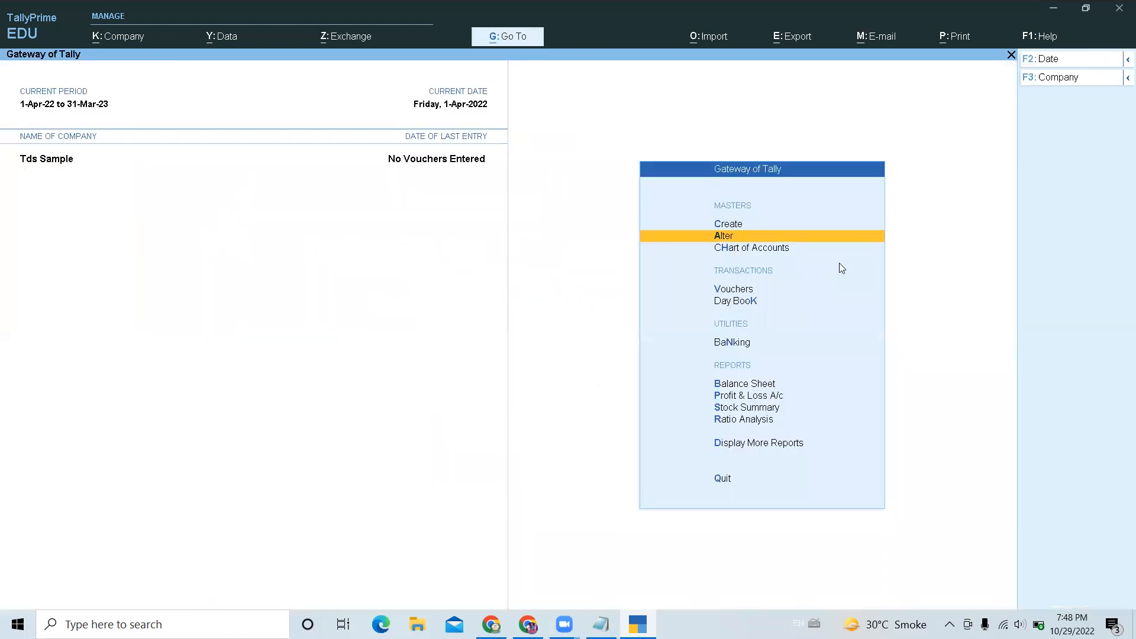
pyautogui.press('Down')
pyautogui.press('Down')
pyautogui.press('Return')
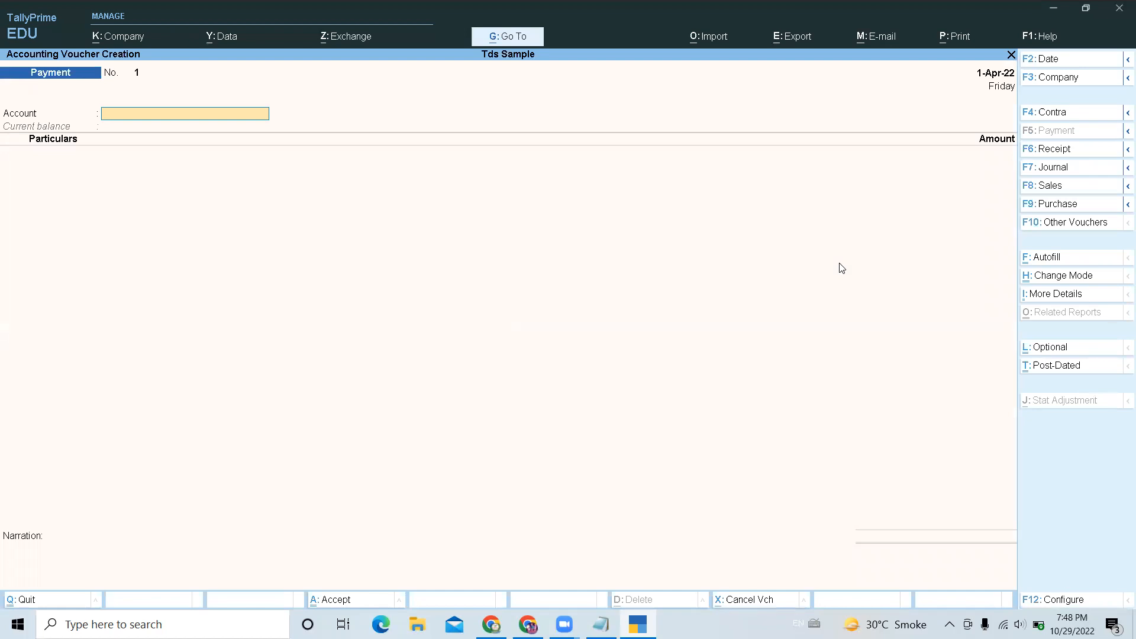
pyautogui.press('F7')
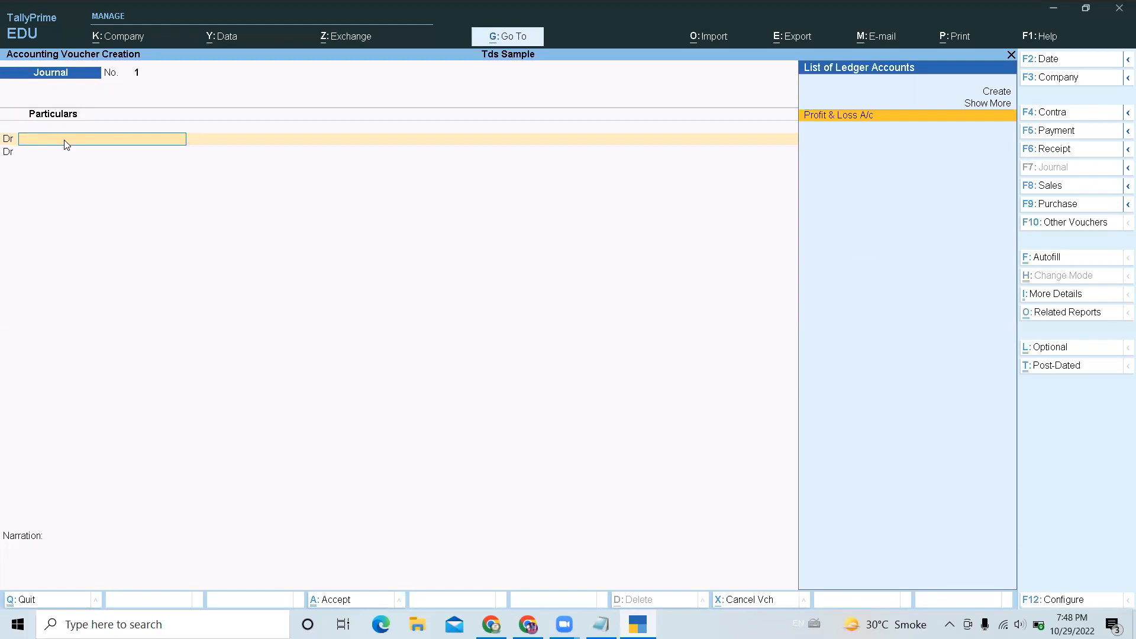
# Create a ledger named Insurance Commission under Indirect Expenses from the journal's debit line
pyautogui.hotkey('alt', 'c')
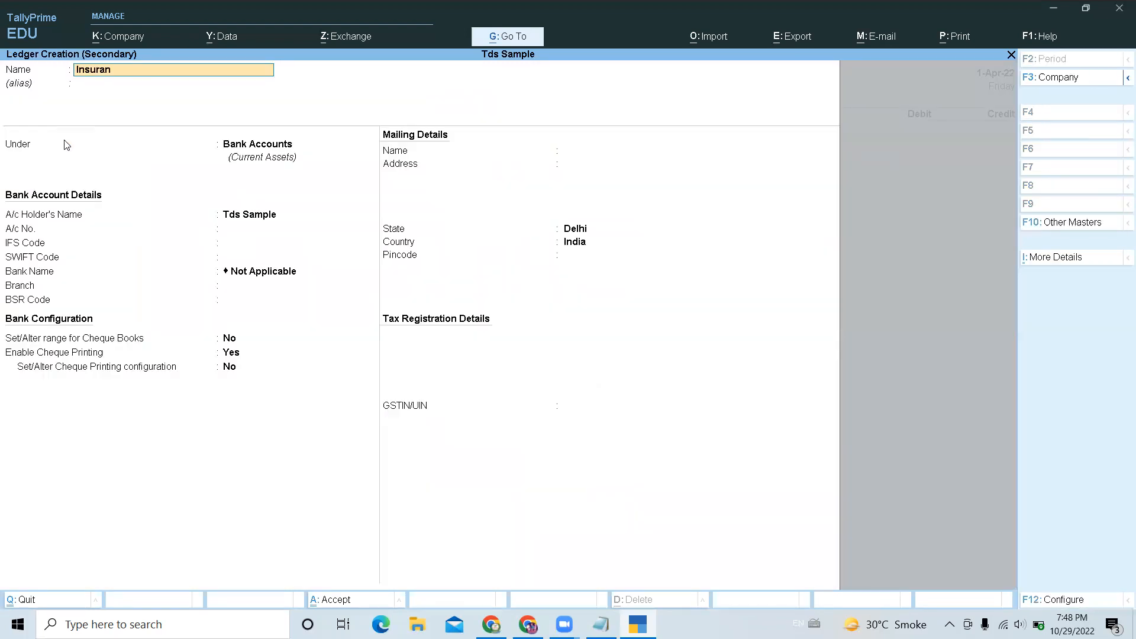
pyautogui.write('Insurance com')
pyautogui.press('Return')
pyautogui.write('in')
pyautogui.press('Down')
pyautogui.press('Down')
pyautogui.press('Down')
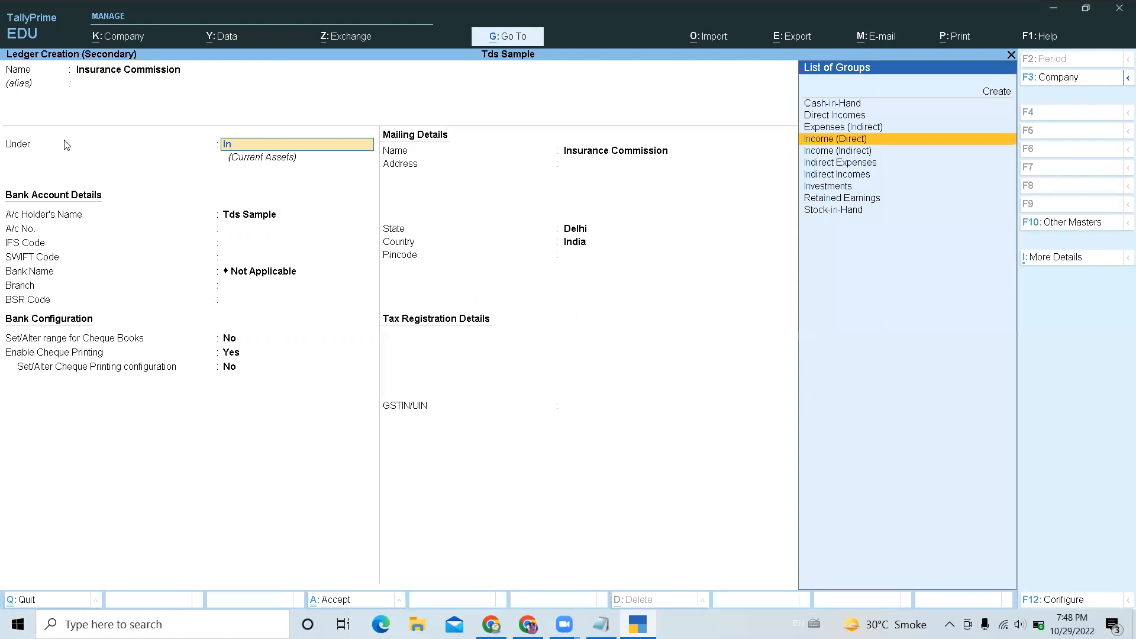
pyautogui.press('Return')
# Keep GST applicable with Services as the supply type, and set TDS to Applicable for the Insurance Commission ledger
pyautogui.press('Return')
pyautogui.press('Return')
pyautogui.press('Return')
pyautogui.press('Return')
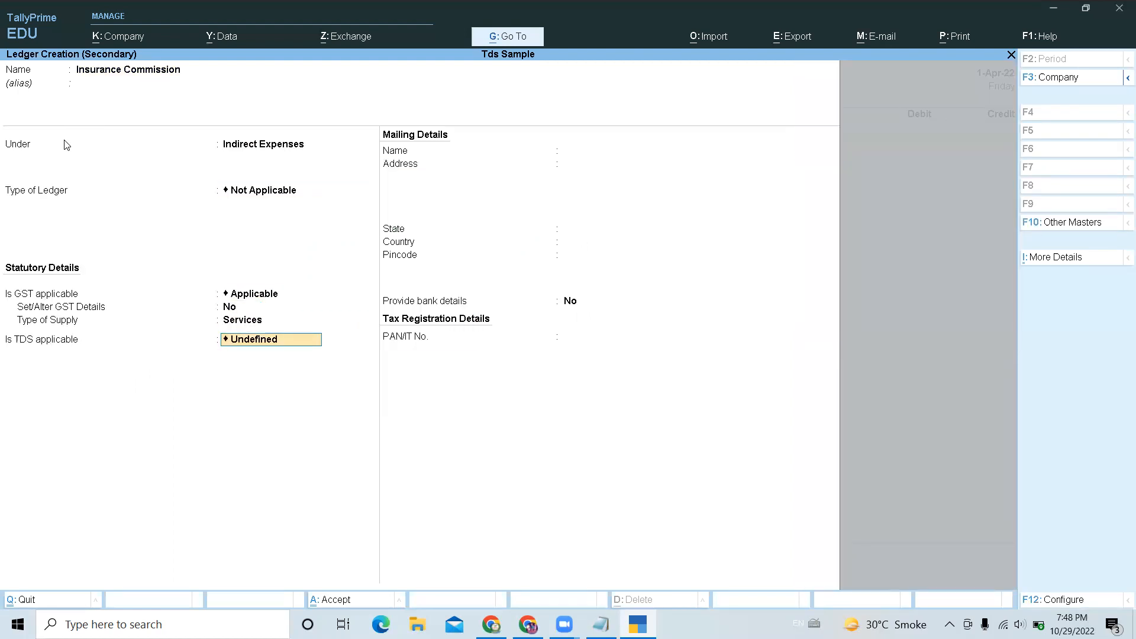
pyautogui.write('A')
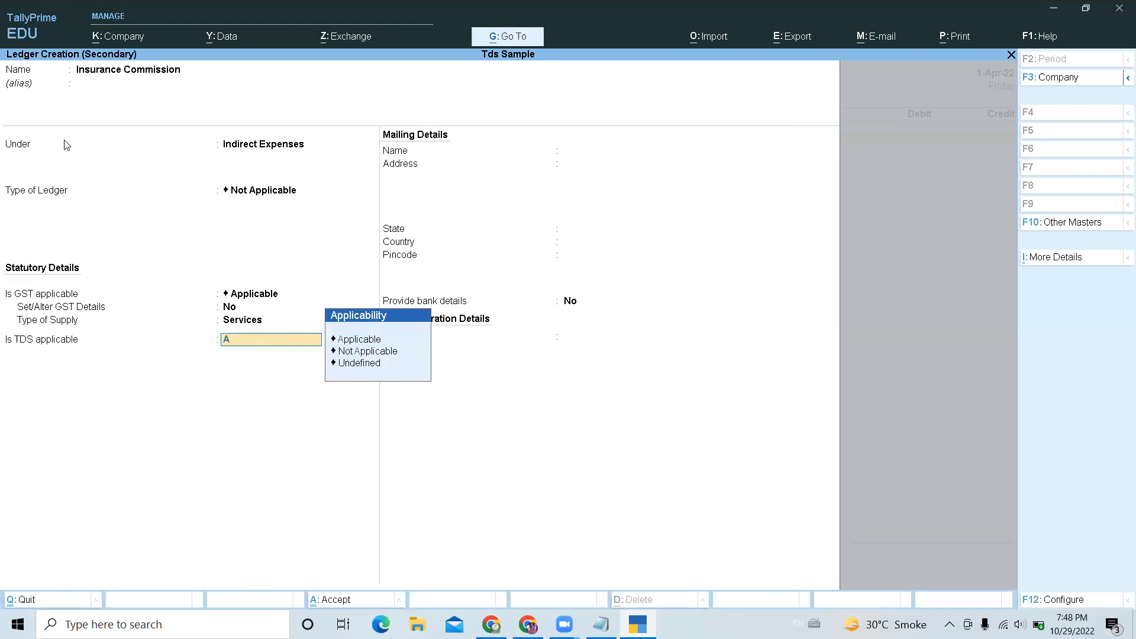
pyautogui.press('Return')
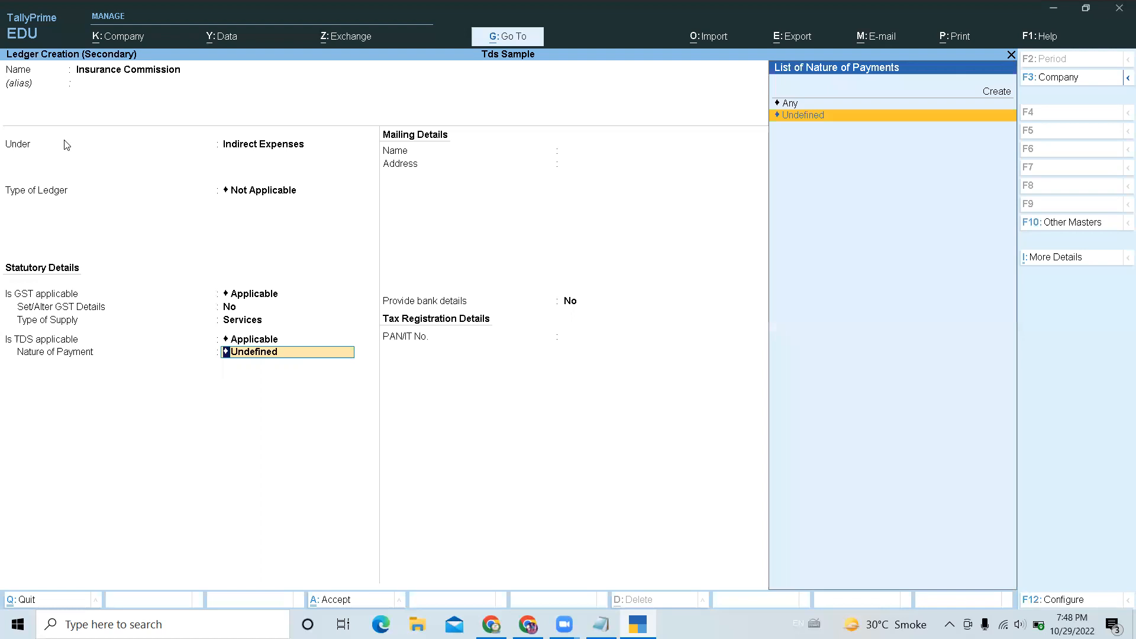
# Create a new TDS nature of payment named Insurance Comm with section 194d
pyautogui.press('Up')
pyautogui.press('Up')
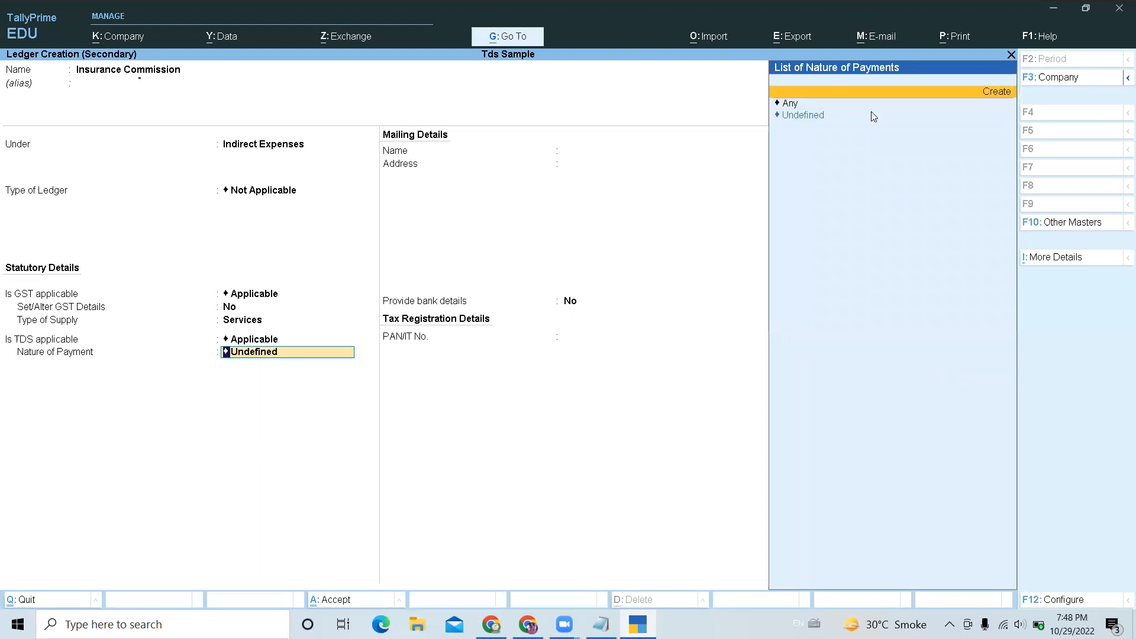
pyautogui.press('Return')
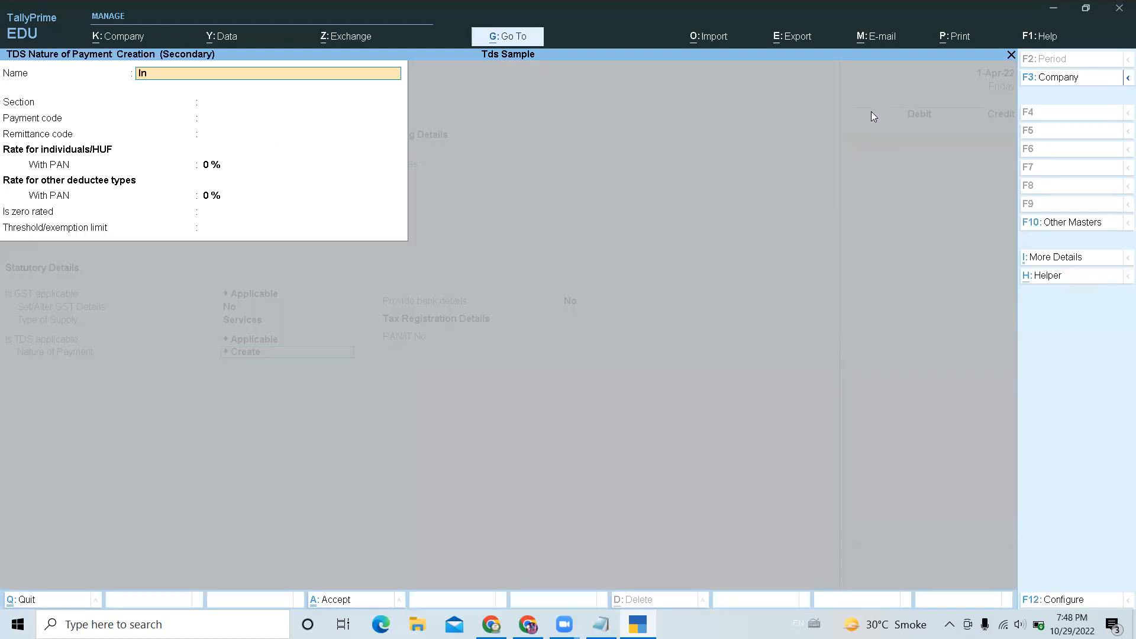
pyautogui.write('Insurance Comm')
pyautogui.press('Return')
pyautogui.press('Return')
pyautogui.press('Up')
pyautogui.write('194d')
pyautogui.press('Return')
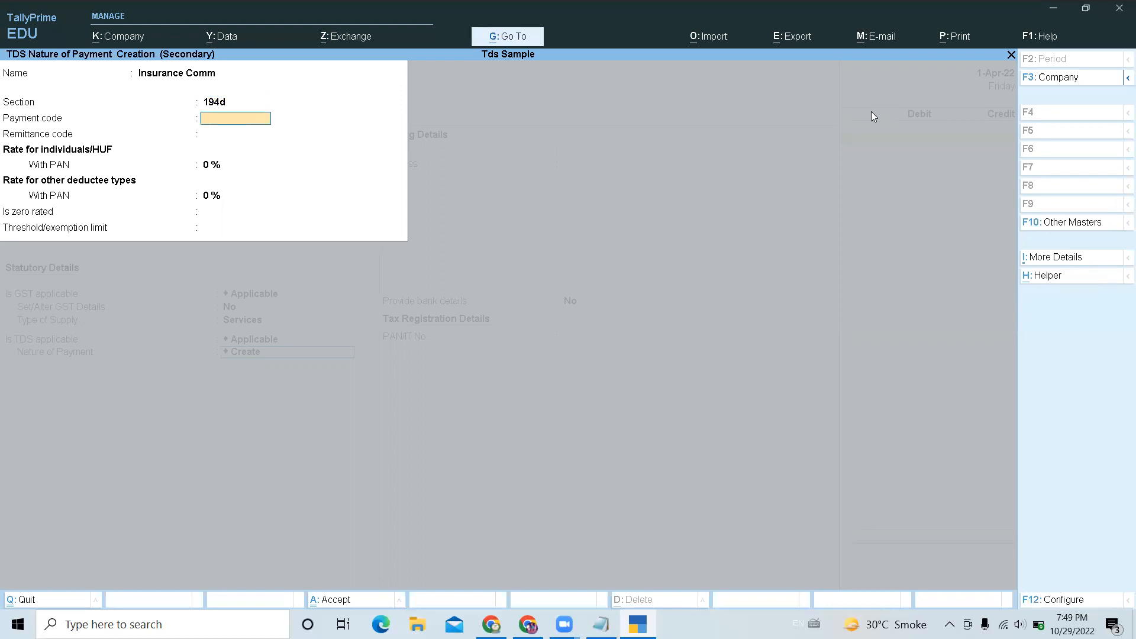
# Set both with-PAN rates to 10% and the threshold limit to 15,000, then accept the nature of payment
pyautogui.press('Return')
pyautogui.press('Return')
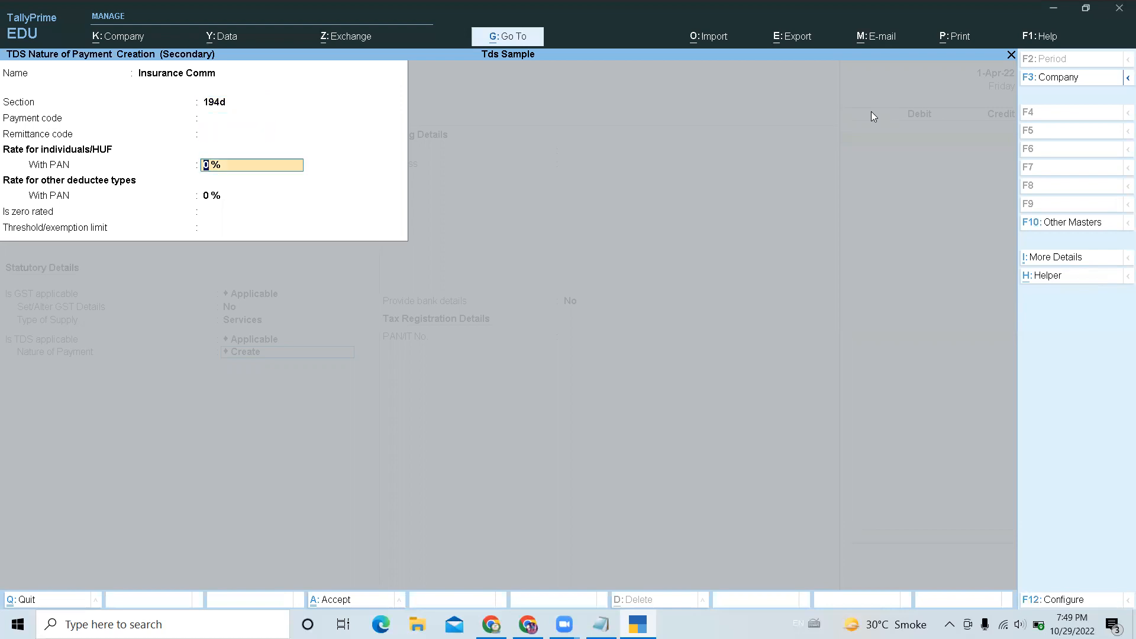
pyautogui.write('10')
pyautogui.press('Return')
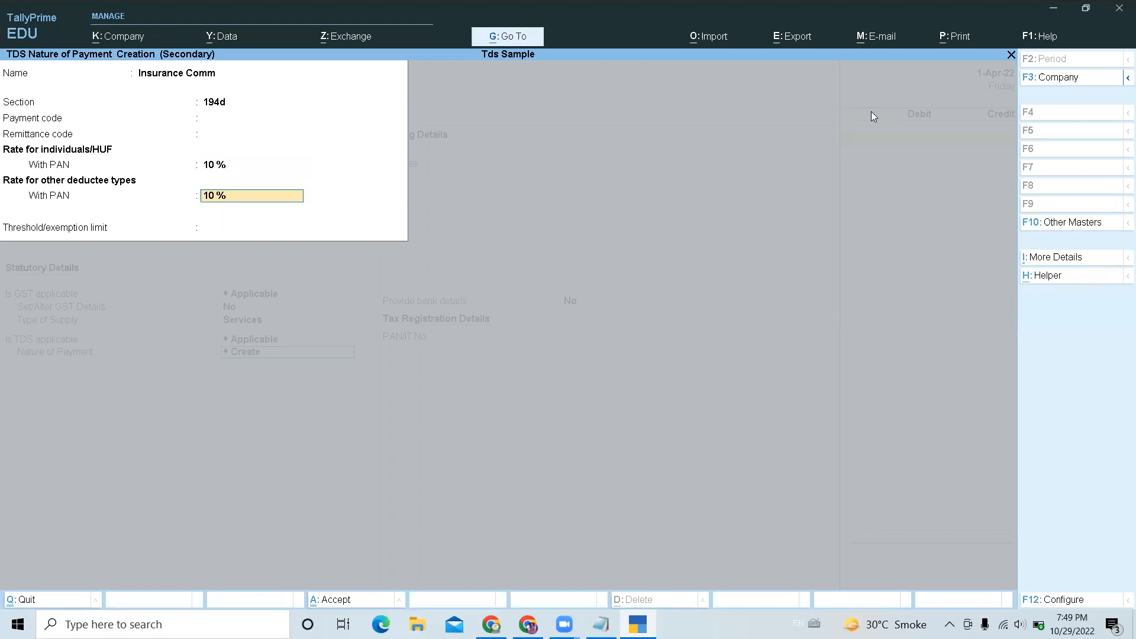
pyautogui.press('Return')
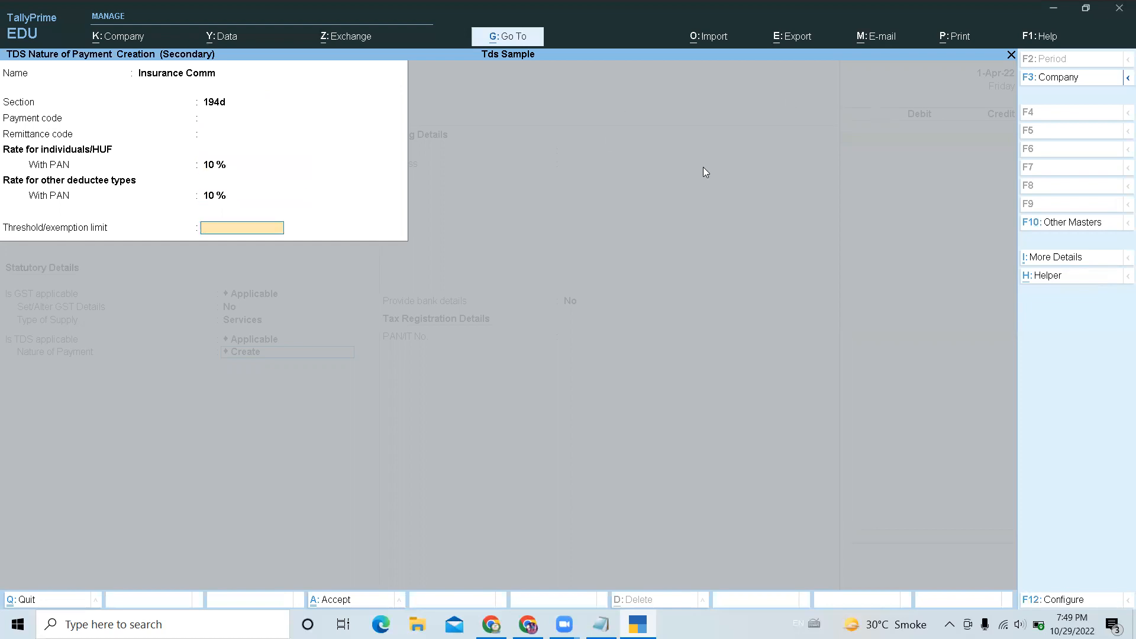
pyautogui.write('15,000')
pyautogui.press('Return')
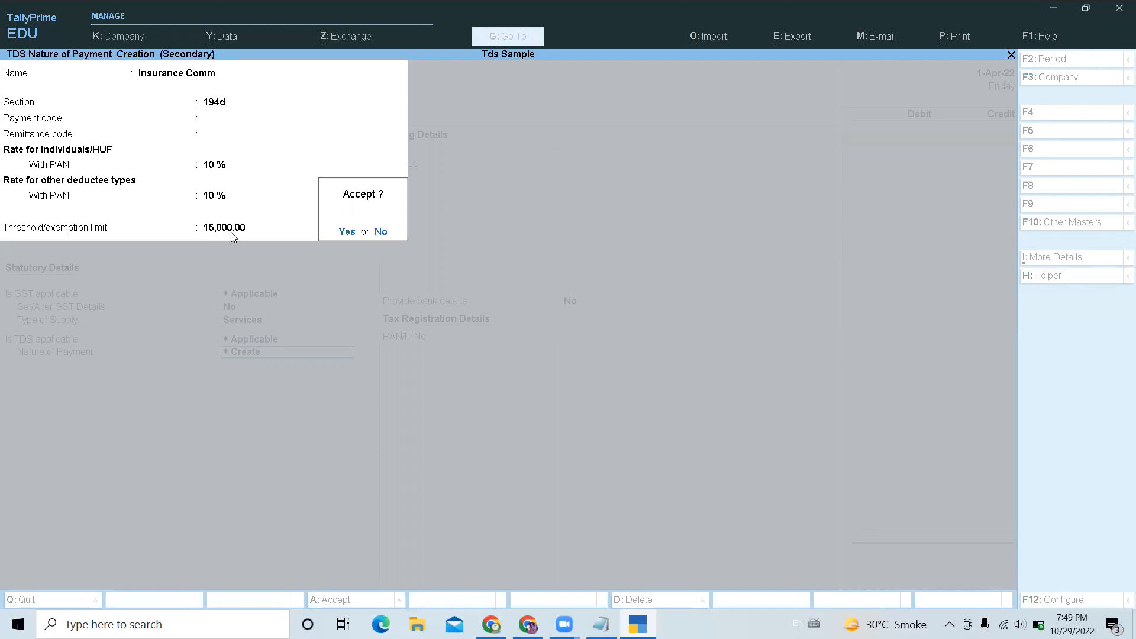
pyautogui.press('Return')
# Save the Insurance Commission ledger and debit it with 35,000 in the journal voucher
pyautogui.press('Return')
pyautogui.press('Return')
pyautogui.write('35000')
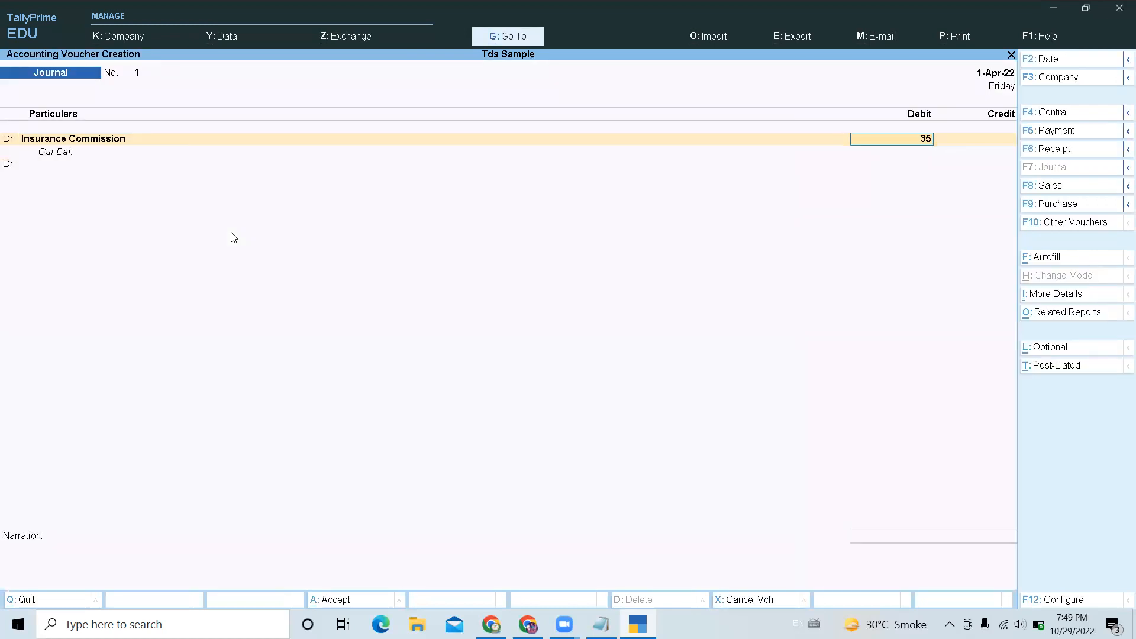
pyautogui.press('Return')
pyautogui.press('Return')
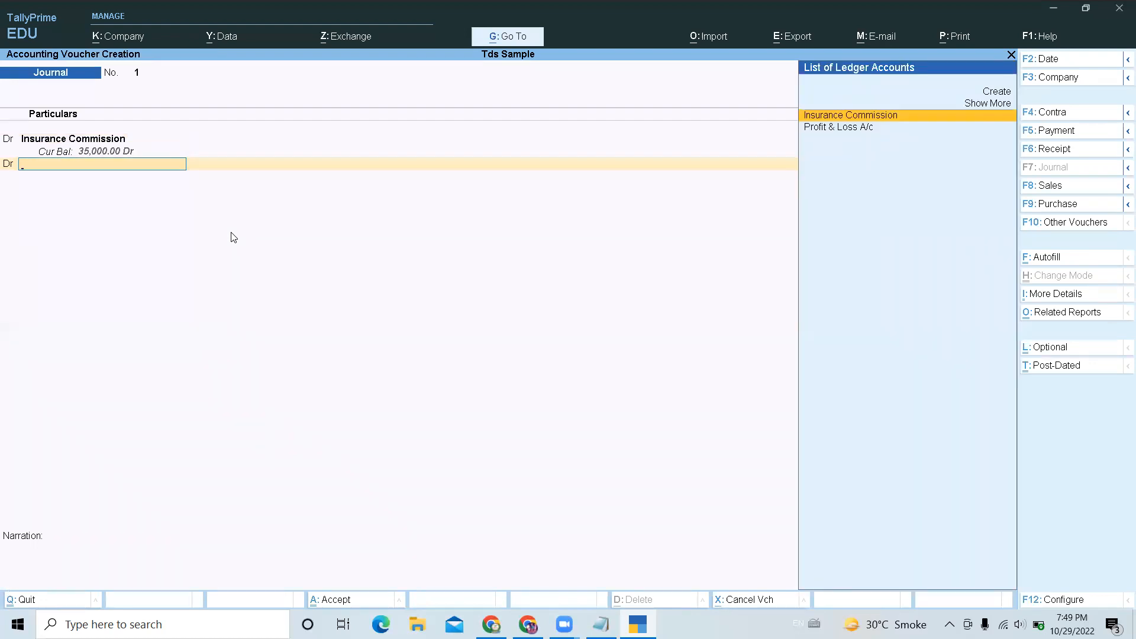
# Change the second journal line to credit and create a ledger with the payee's name under Sundry Creditors
pyautogui.press('BackSpace')
pyautogui.write('c')
pyautogui.press('Return')
pyautogui.hotkey('alt', 'c')
pyautogui.write('Raman')
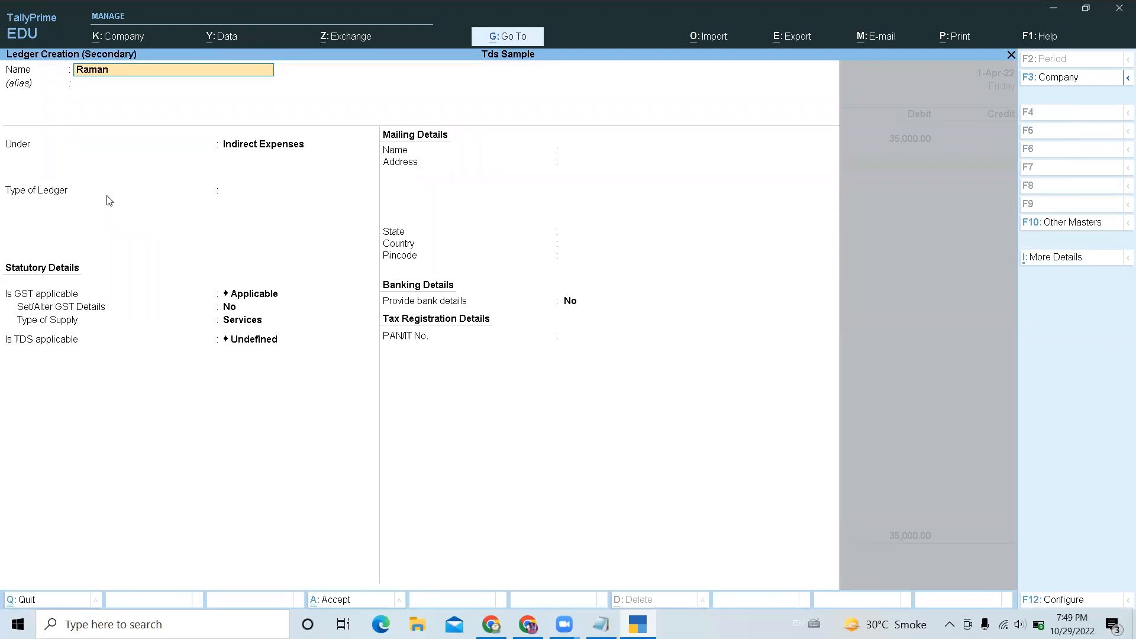
pyautogui.press('Return')
pyautogui.write('Sundry Creditors')
pyautogui.press('Return')
pyautogui.press('Return')
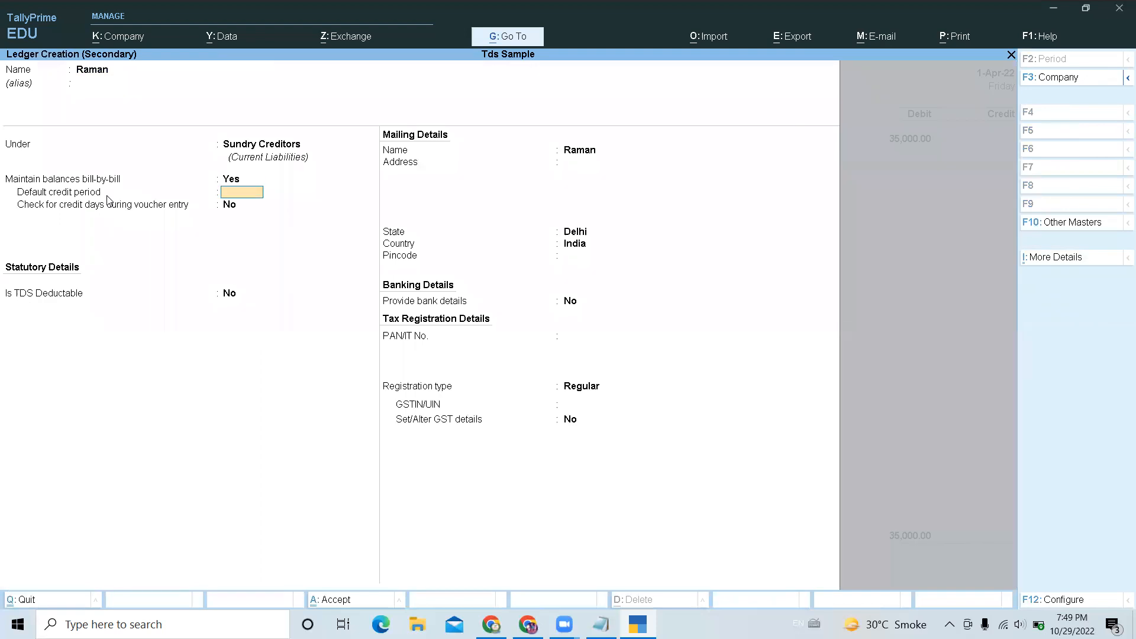
# Make the payee ledger TDS deductable with deductee type Individual/HUF - Resident
pyautogui.press('Return')
pyautogui.press('Return')
pyautogui.write('y')
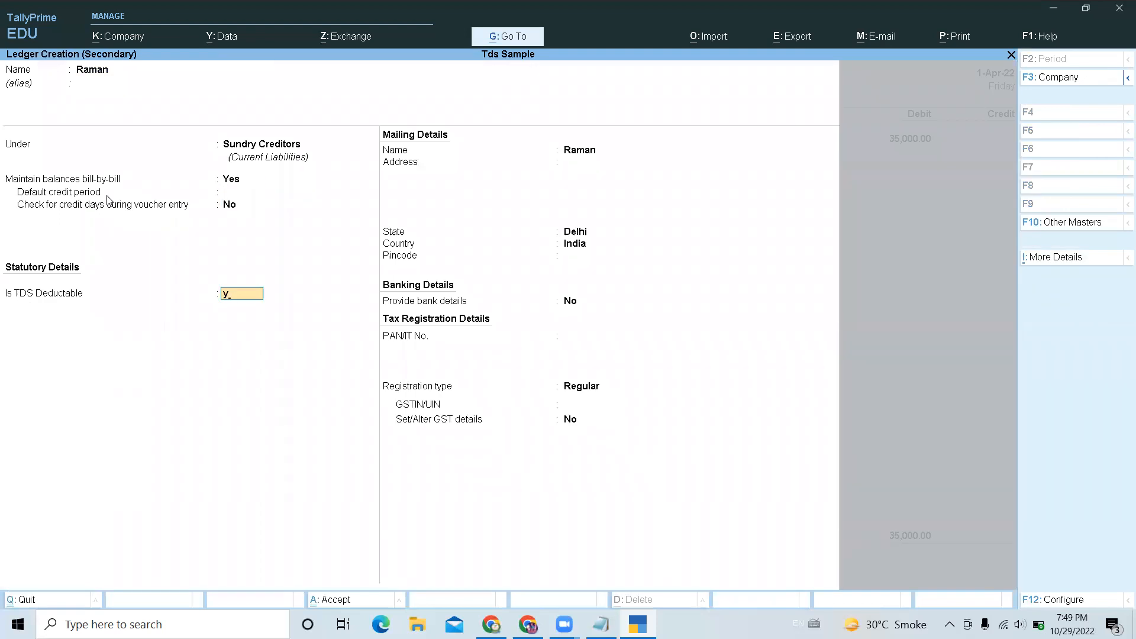
pyautogui.press('Return')
pyautogui.press('Down')
pyautogui.press('Down')
pyautogui.press('Down')
pyautogui.press('Down')
pyautogui.press('Down')
pyautogui.press('Down')
pyautogui.press('Down')
pyautogui.press('Down')
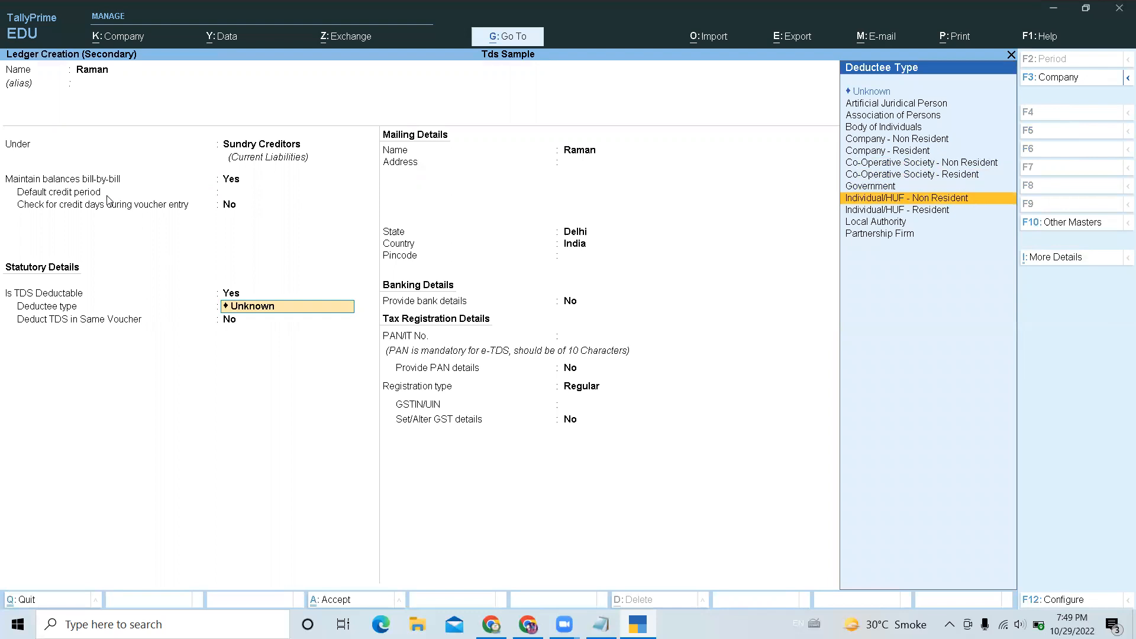
pyautogui.press('Down')
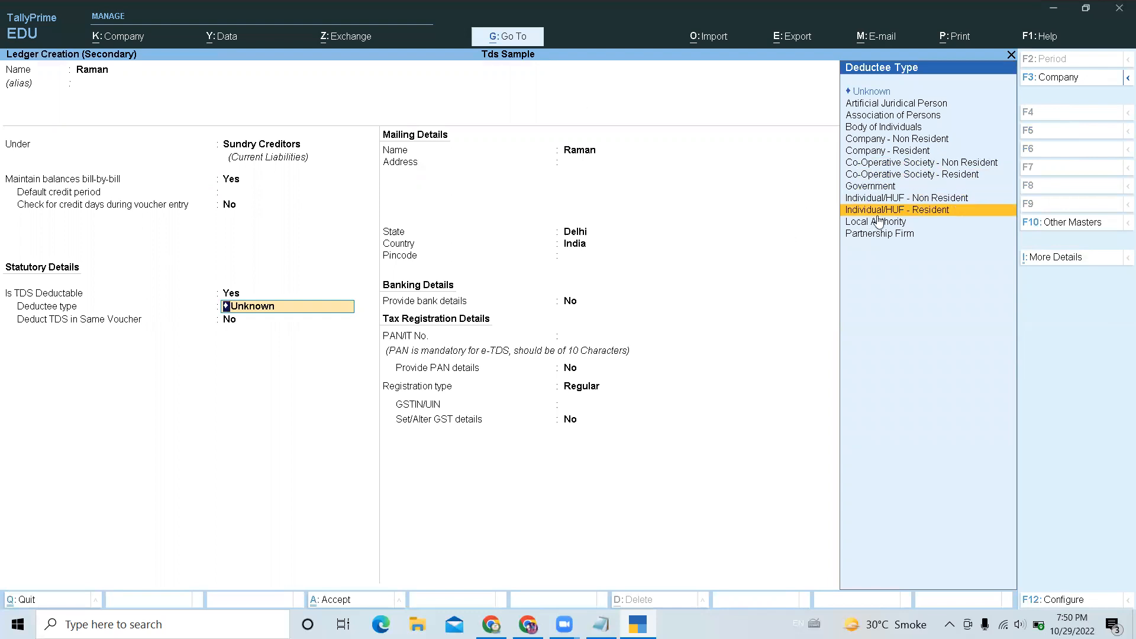
pyautogui.press('Return')
# Set Deduct TDS in Same Voucher to Yes for the payee ledger
pyautogui.press('Return')
pyautogui.press('Return')
pyautogui.press('Return')
pyautogui.press('Return')
pyautogui.press('Return')
pyautogui.press('Return')
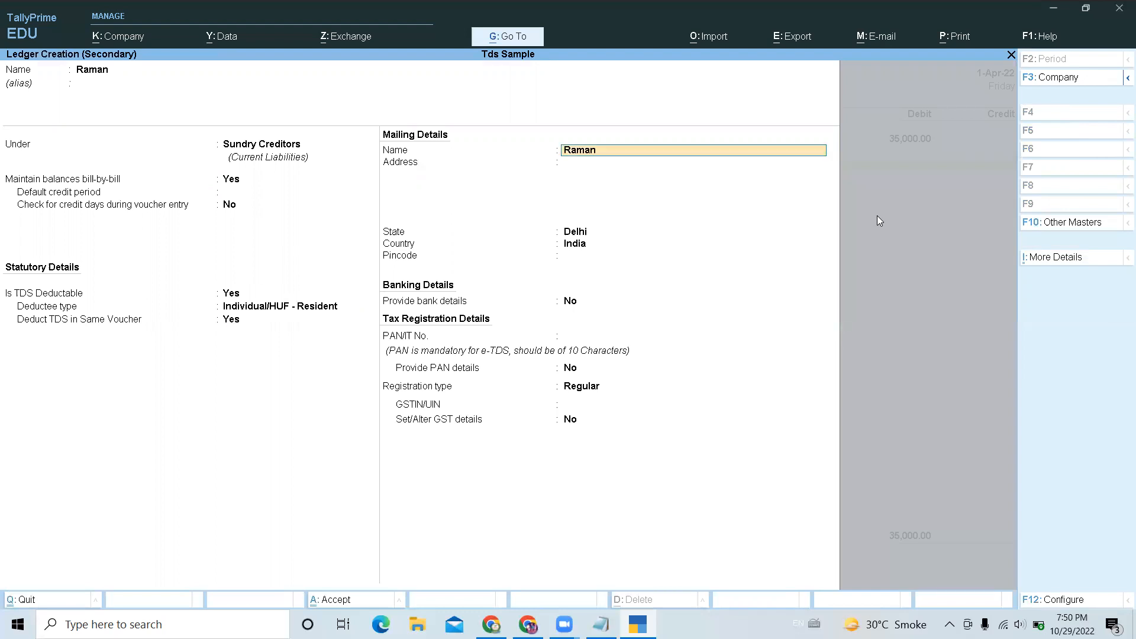
# Enter the payee's PAN in the tax registration details, keep Provide PAN details at No, and save the ledger
pyautogui.press('Return')
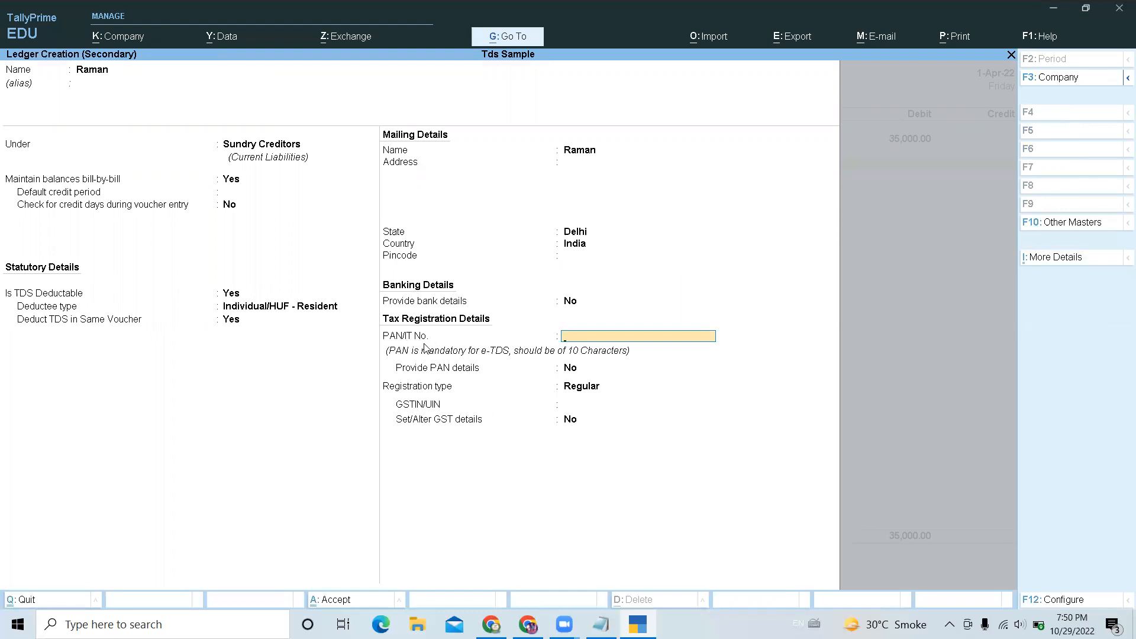
pyautogui.write('AAAPR32415')
pyautogui.press('BackSpace')
pyautogui.press('Return')
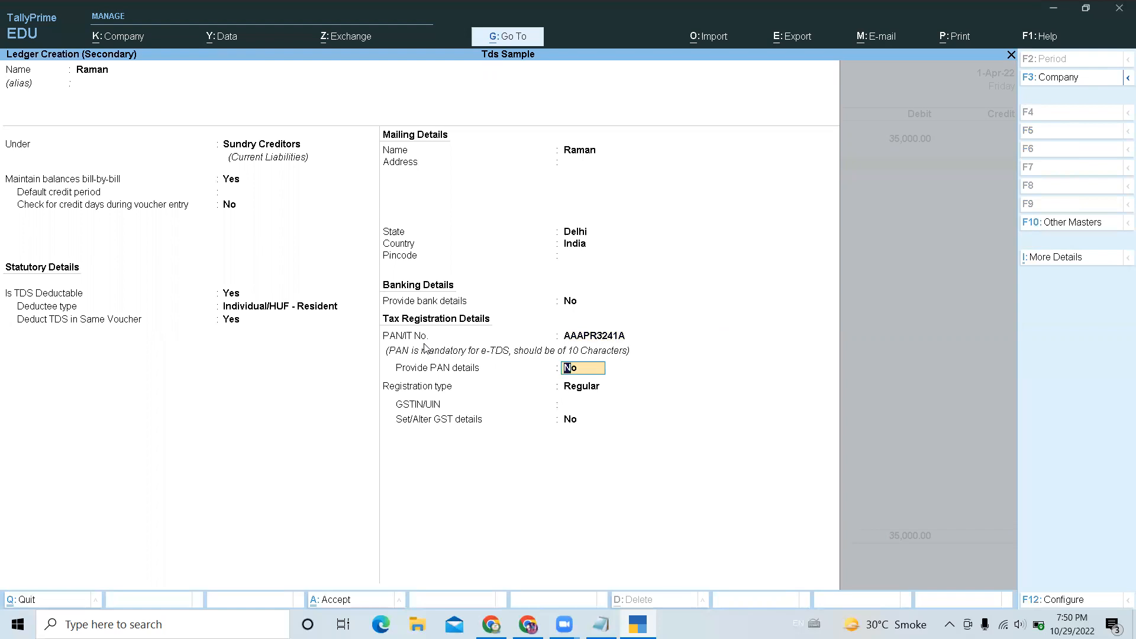
pyautogui.press('Return')
pyautogui.hotkey('ctrl', 'a')
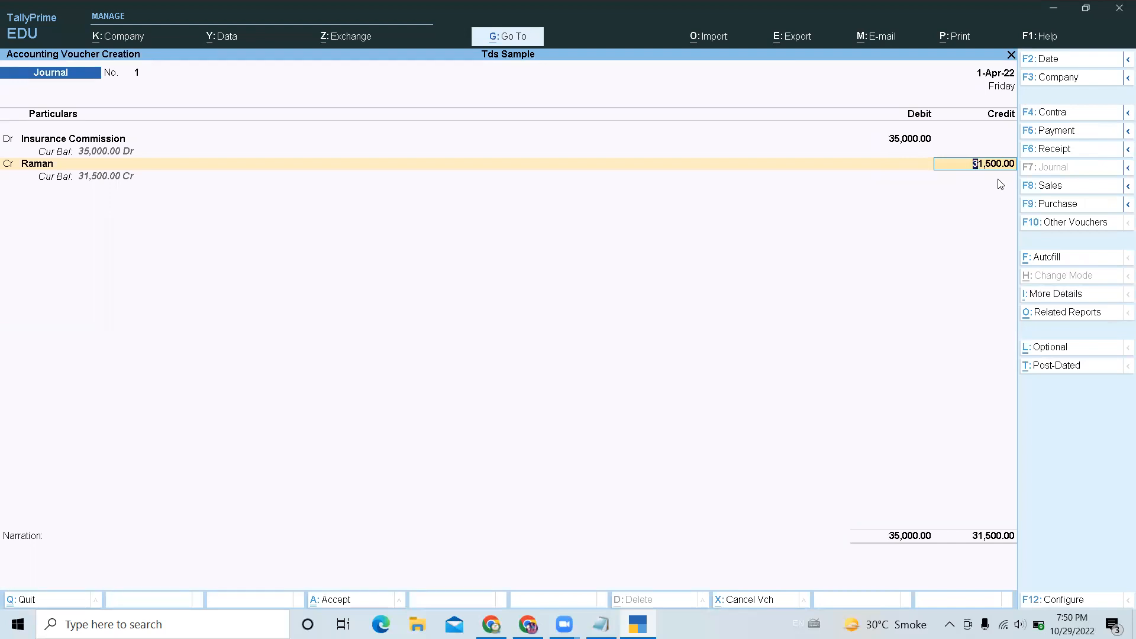
# Accept the payee's 31,500 credit and allocate 35,000 Cr to a new bill reference named Tds/01
pyautogui.press('Return')
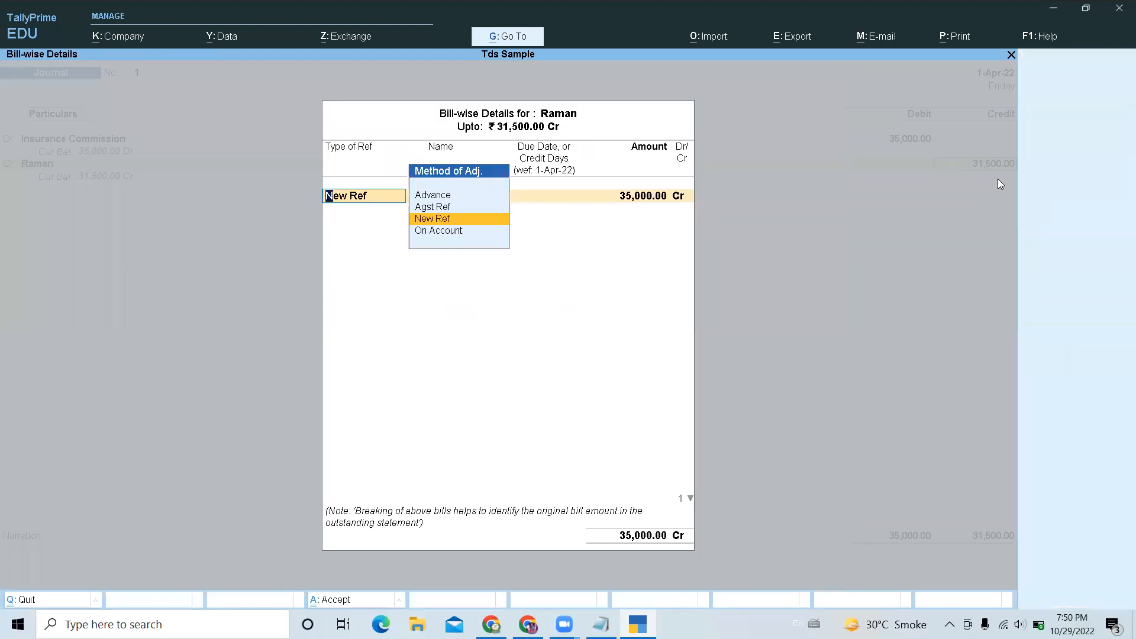
pyautogui.press('Return')
pyautogui.write('Tds/01')
pyautogui.press('Return')
pyautogui.press('Return')
pyautogui.press('Return')
pyautogui.press('Return')
# Allocate the 3,500 Dr TDS portion to a second New Ref line, also named Tds/01
pyautogui.press('Return')
pyautogui.write('Tds/01')
pyautogui.press('Return')
pyautogui.press('Return')
pyautogui.press('Return')
pyautogui.press('Return')
pyautogui.press('Return')
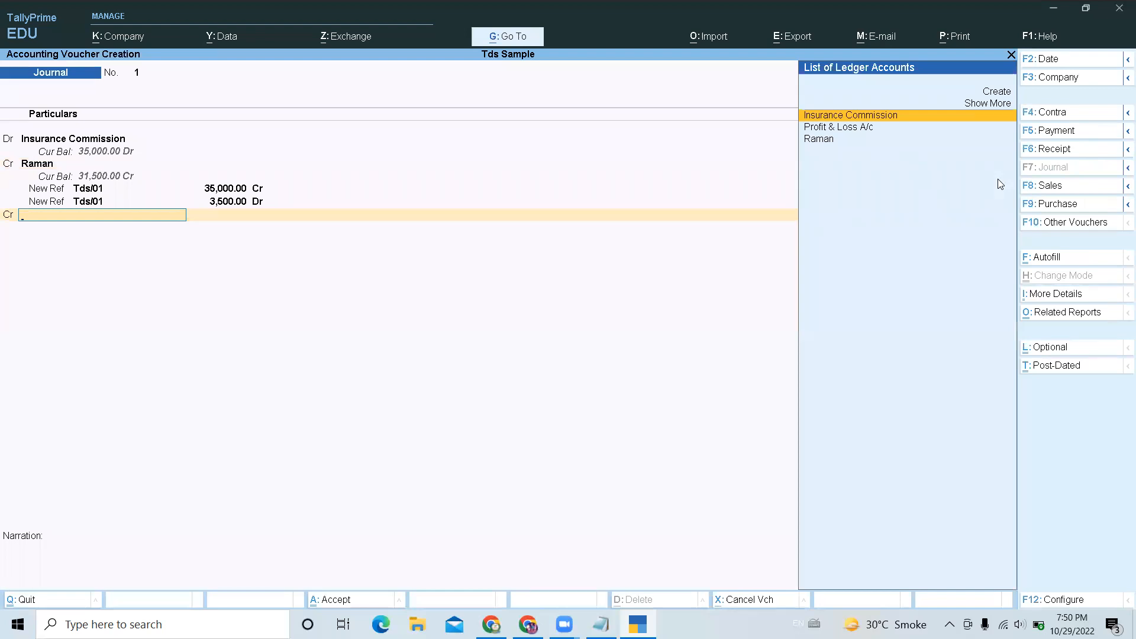
# Create a ledger named Tds on Insurance Comm under Duties & Taxes for the next credit line
pyautogui.press('BackSpace')
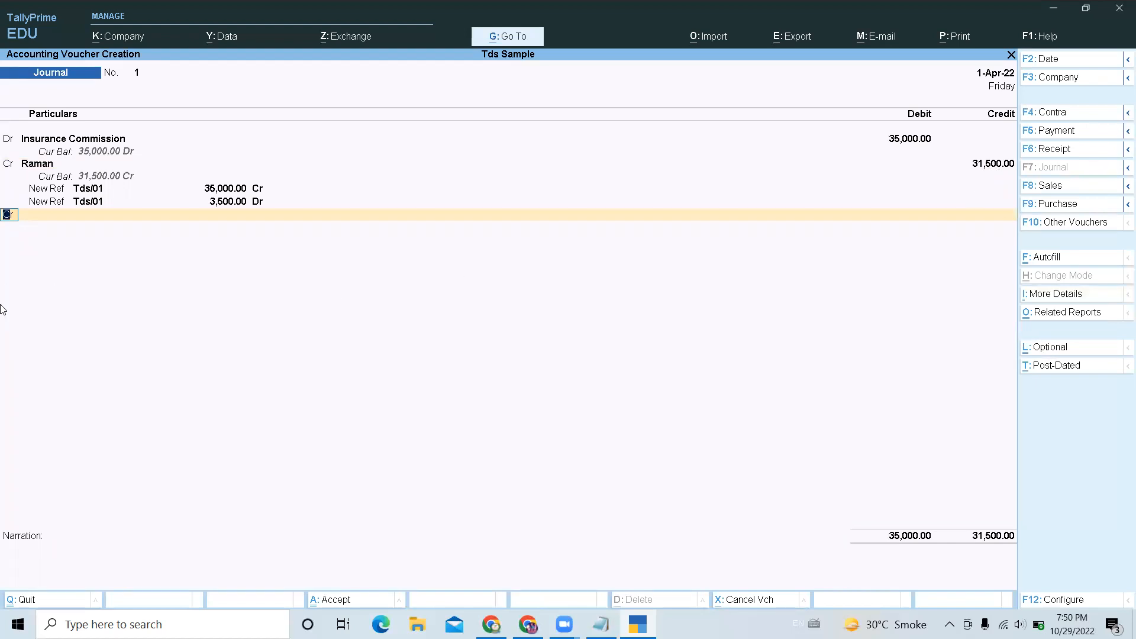
pyautogui.press('Return')
pyautogui.hotkey('alt', 'c')
pyautogui.write('Tds on')
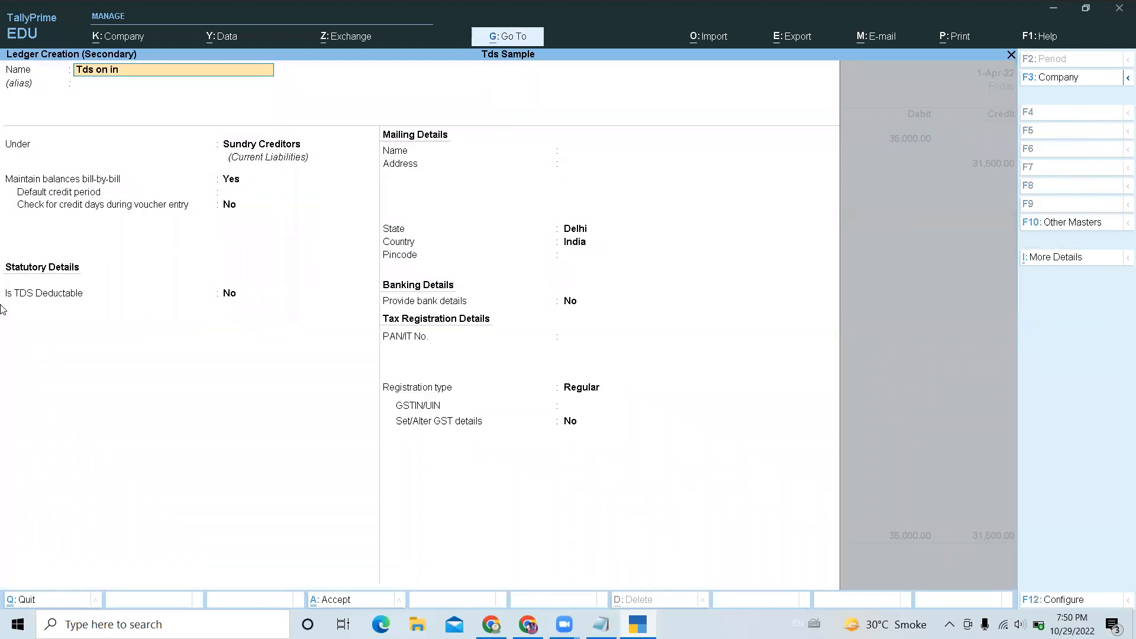
pyautogui.write(' Insurance Comm')
pyautogui.press('Return')
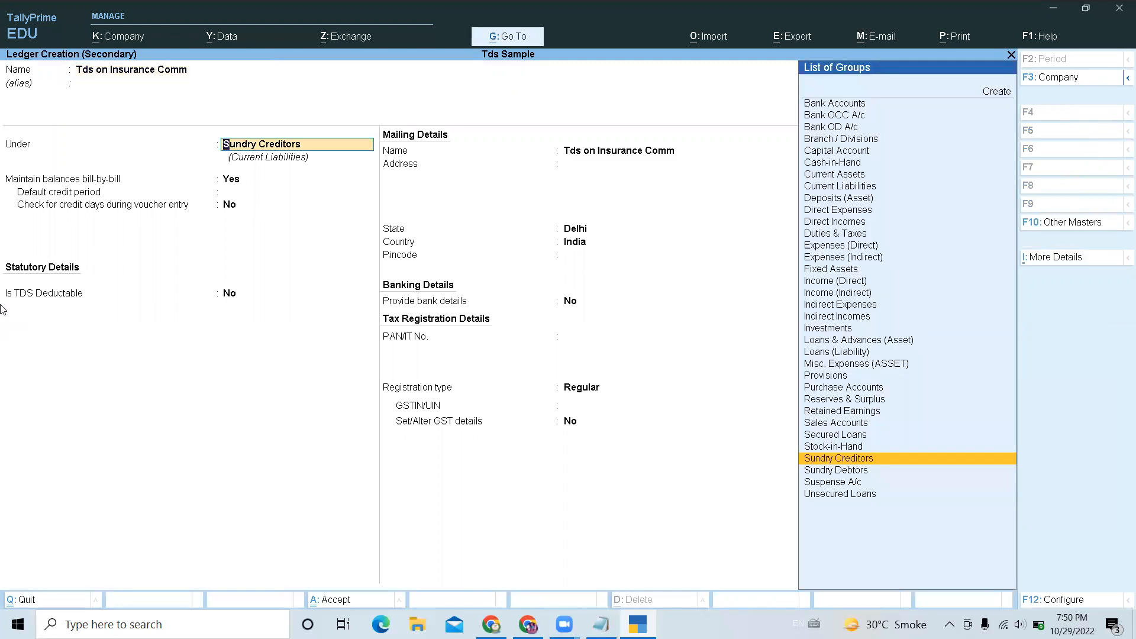
pyautogui.write('Du')
pyautogui.press('Return')
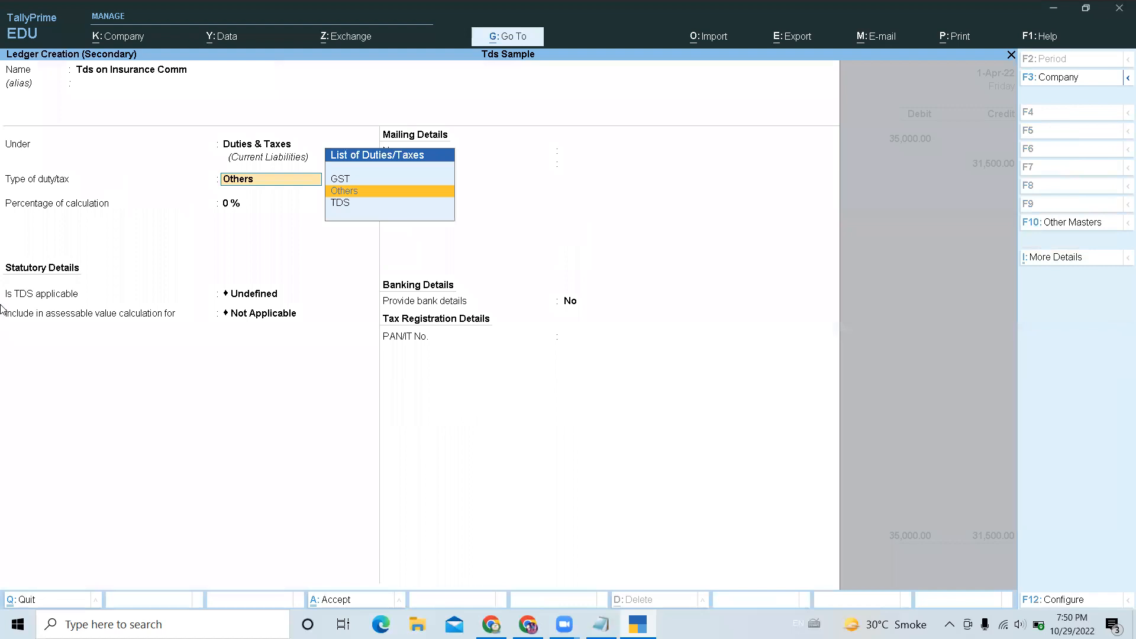
# Set the ledger's duty type to TDS with nature of payment Insurance Comm and save it
pyautogui.press('Down')
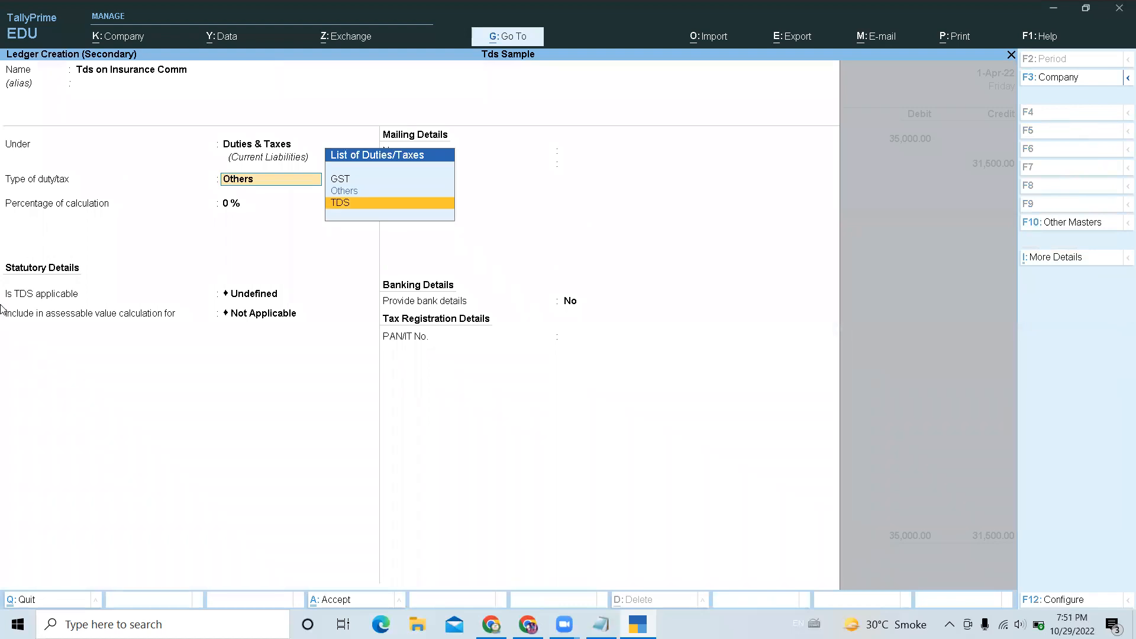
pyautogui.press('Return')
pyautogui.press('Down')
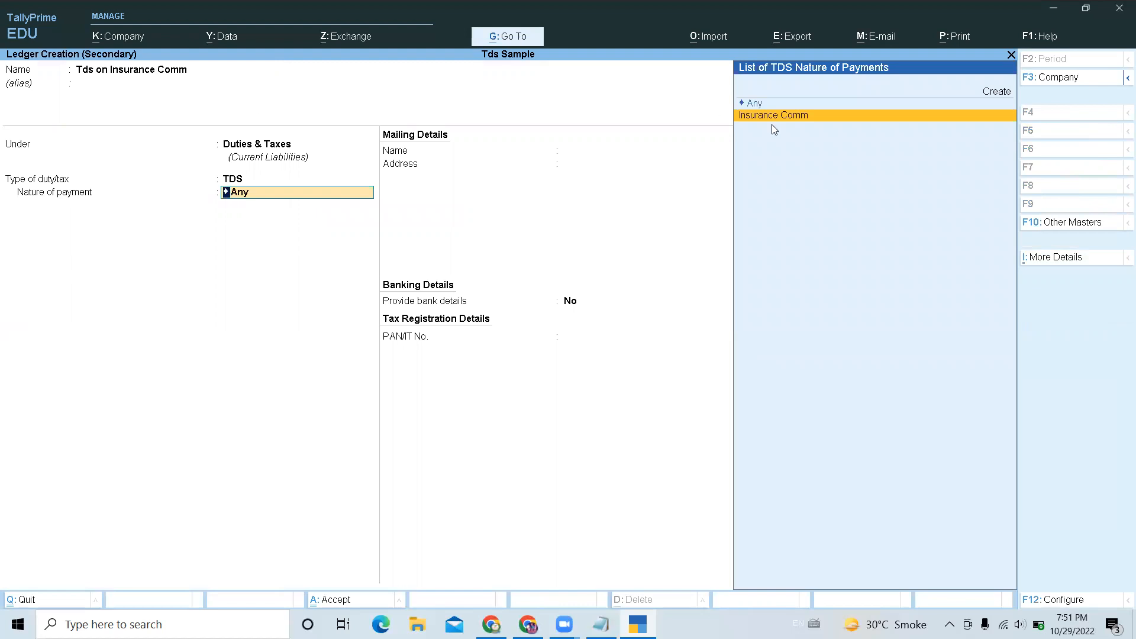
pyautogui.press('Return')
pyautogui.press('Return')
pyautogui.press('Return')
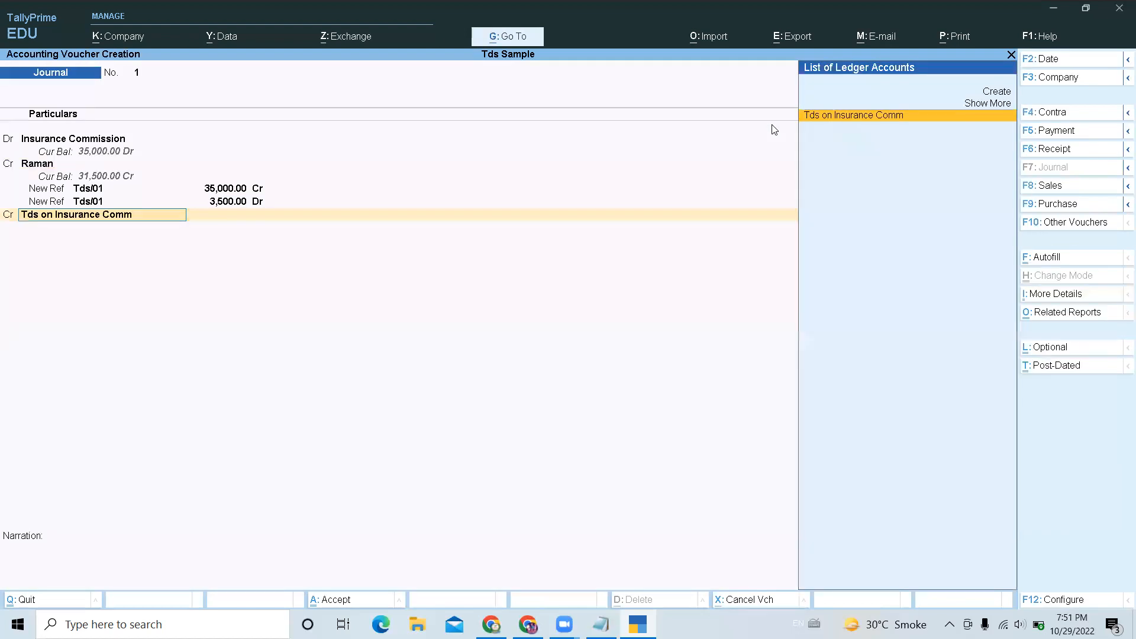
# Credit Tds on Insurance Comm with 3,500, save the journal voucher without a narration, and check the saved entry
pyautogui.press('Return')
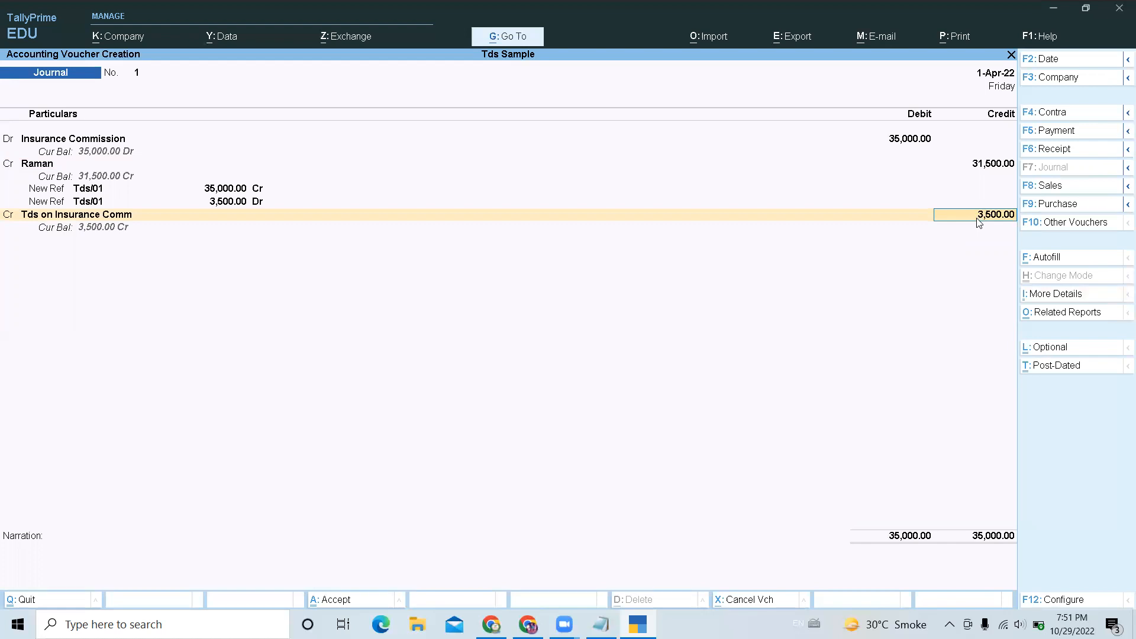
pyautogui.press('Return')
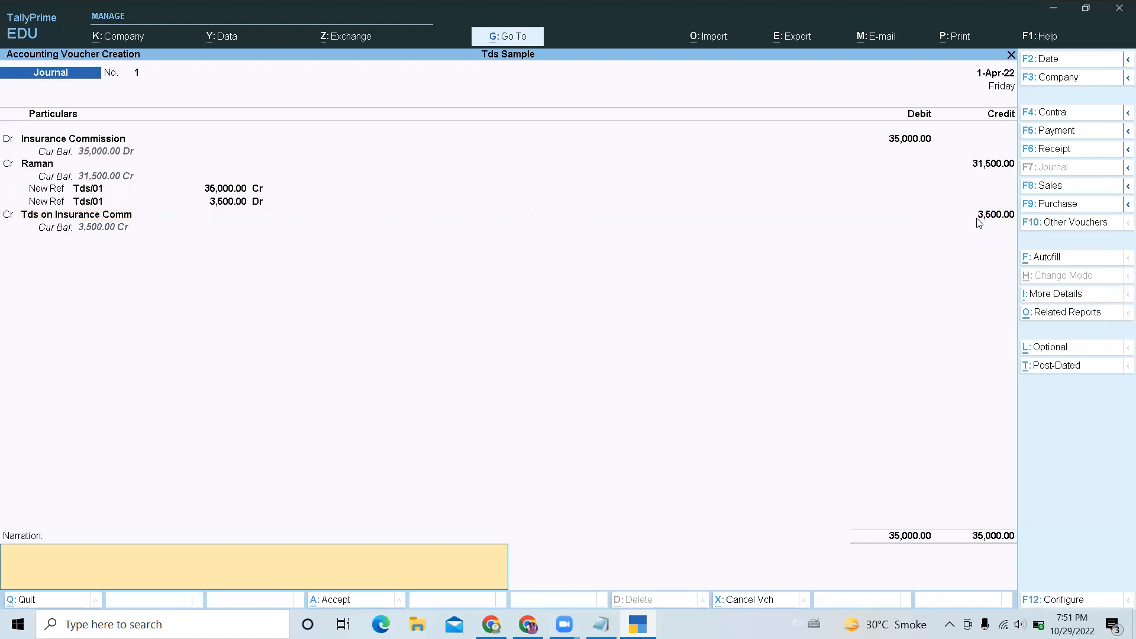
pyautogui.press('Return')
pyautogui.press('Return')
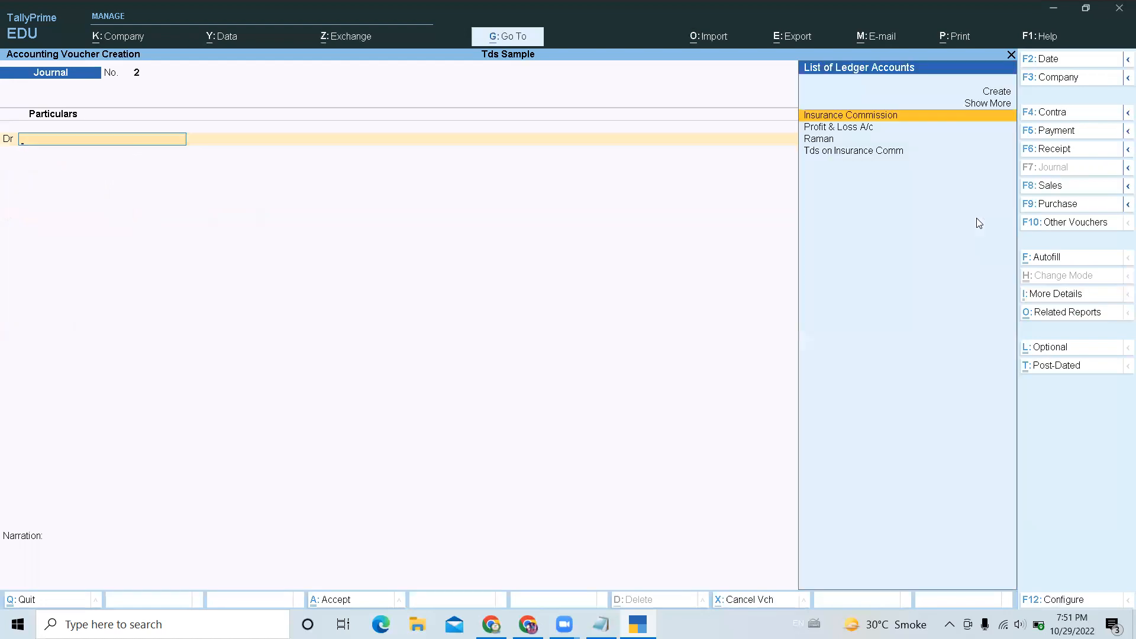
pyautogui.press('pageup')
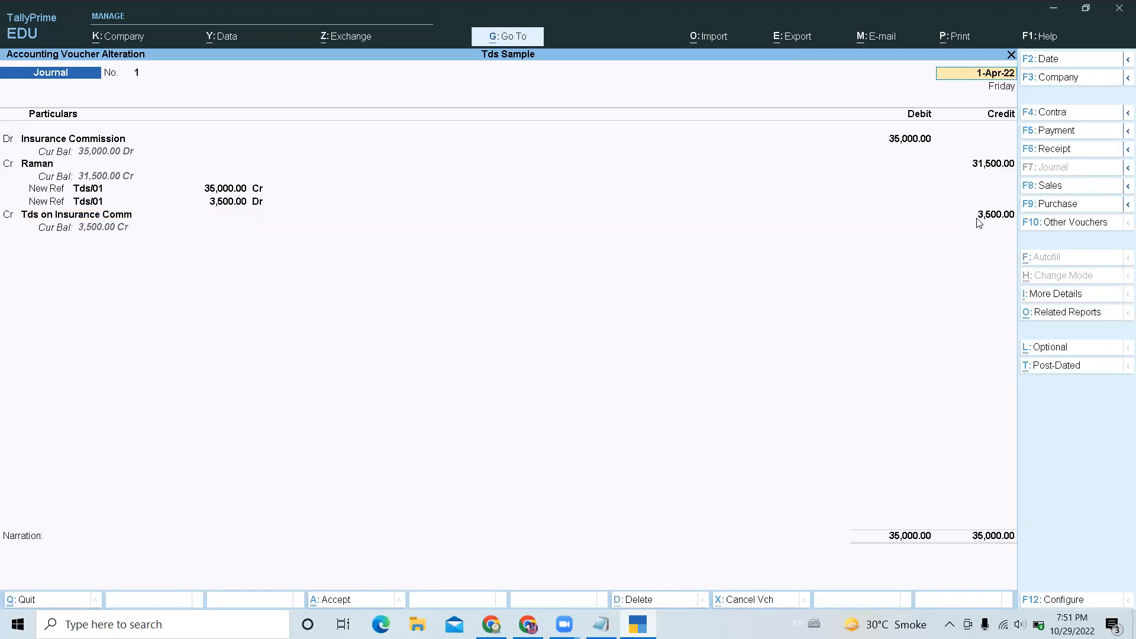
pyautogui.press('pagedown')
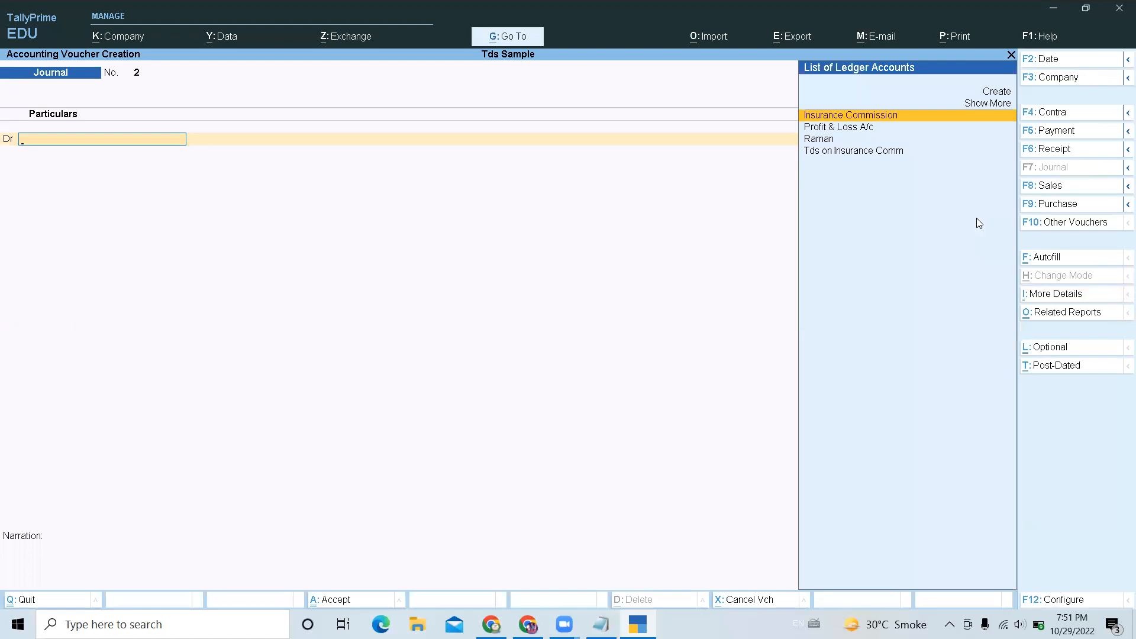
# Switch to a payment voucher and create a Pnb Bank ledger under Bank Accounts as its account
pyautogui.press('F6')
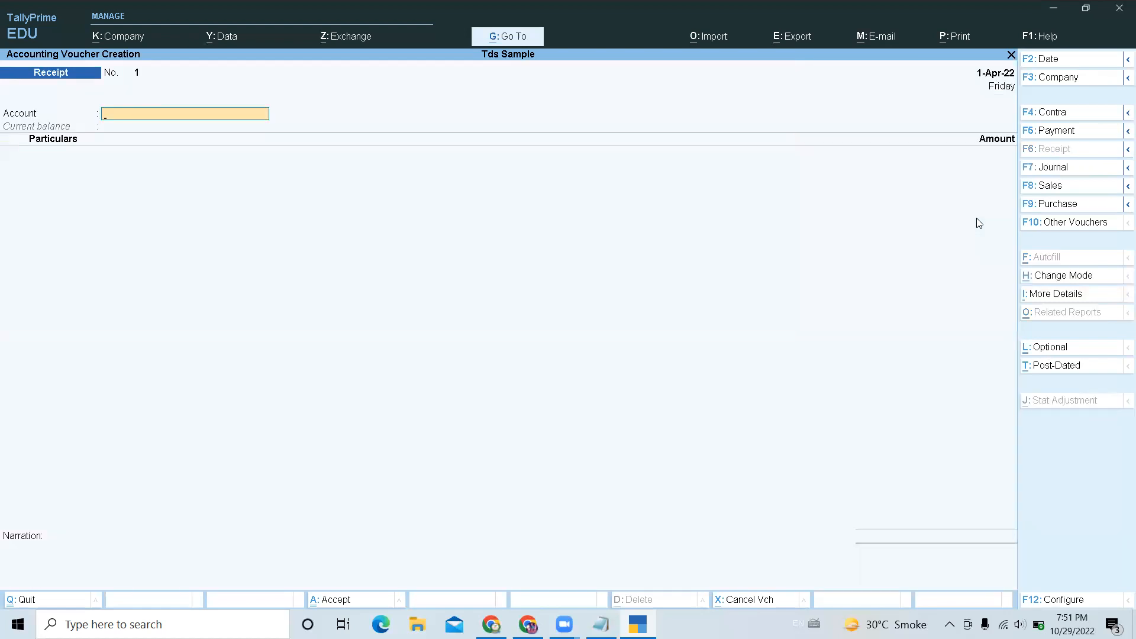
pyautogui.press('F5')
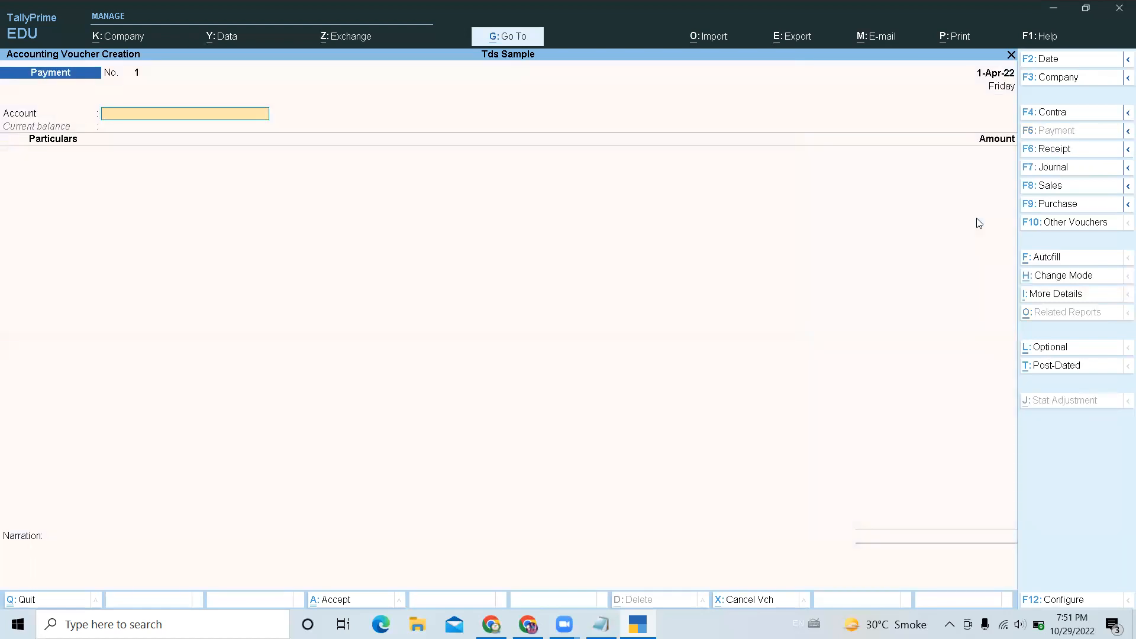
pyautogui.press('b')
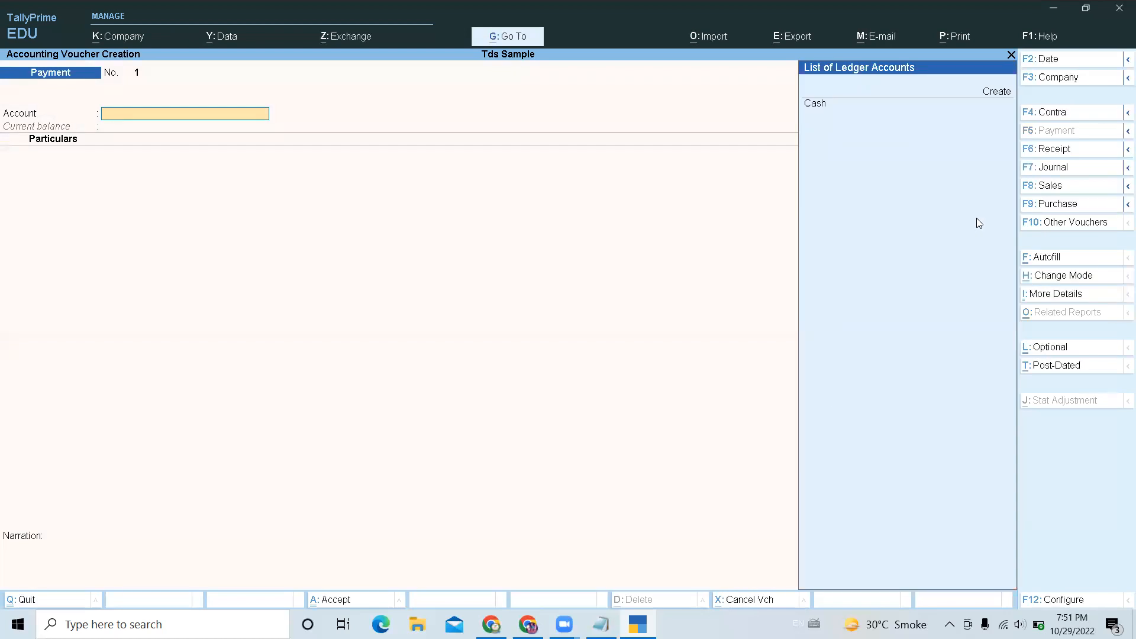
pyautogui.hotkey('alt', 'c')
pyautogui.write('Pnb ba')
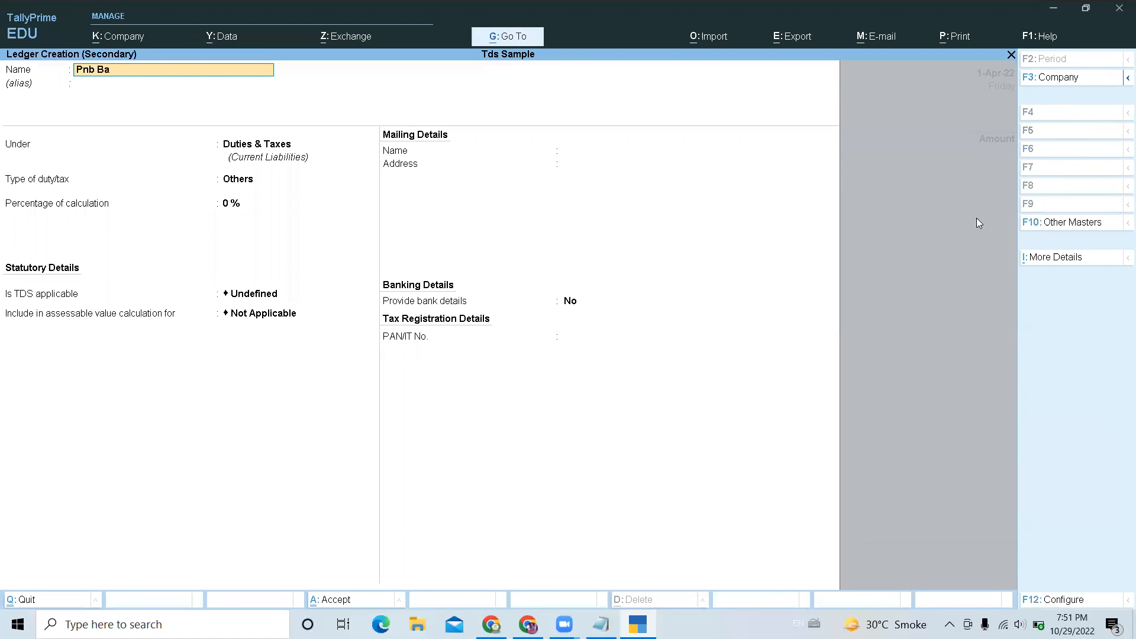
pyautogui.press('Return')
pyautogui.press('Return')
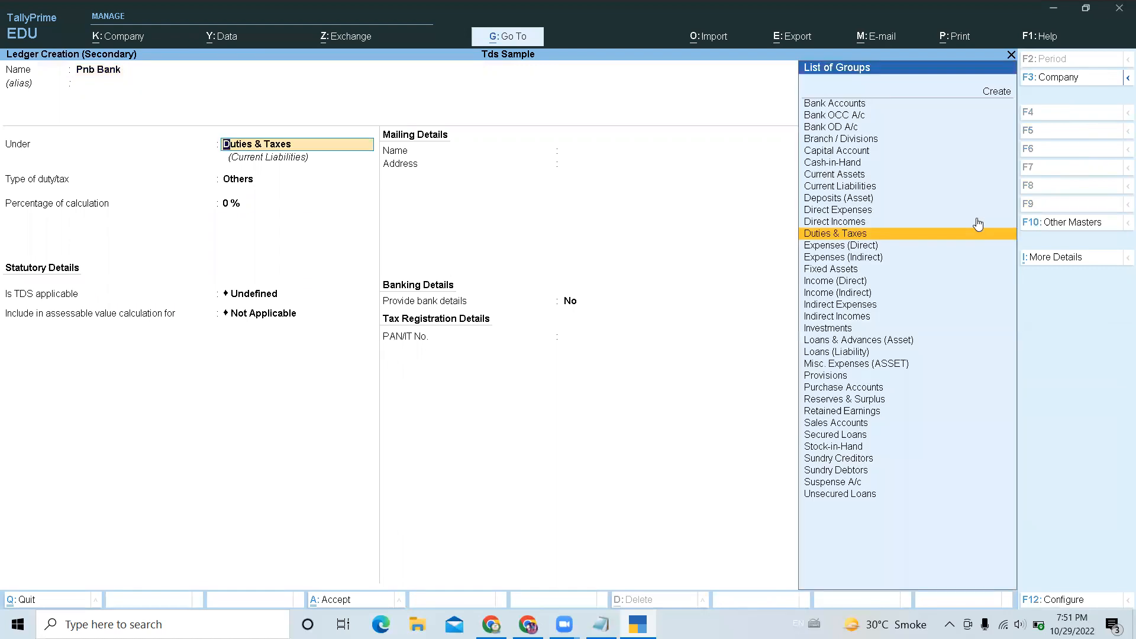
pyautogui.write('Ba')
pyautogui.press('Return')
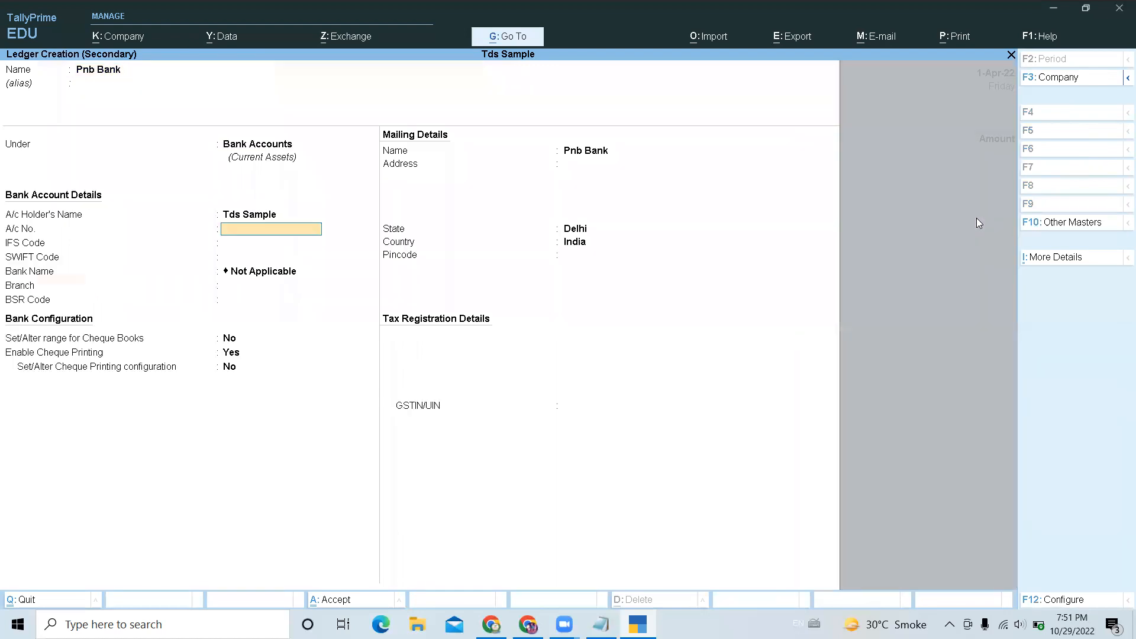
pyautogui.hotkey('ctrl', 'a')
pyautogui.press('Return')
# Alter the Pnb Bank ledger to have an opening balance of 2,00,000 Dr and save it
pyautogui.press('BackSpace')
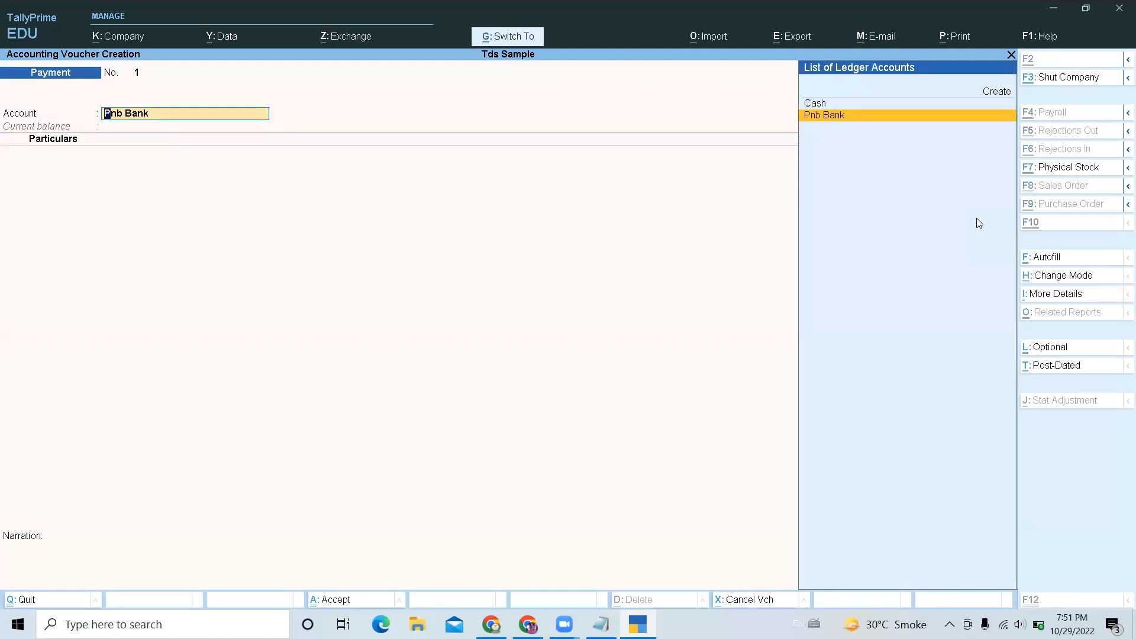
pyautogui.hotkey('ctrl', 'Return')
pyautogui.press('Return')
pyautogui.press('Return')
pyautogui.press('Return')
pyautogui.press('Return')
pyautogui.press('Return')
pyautogui.press('Return')
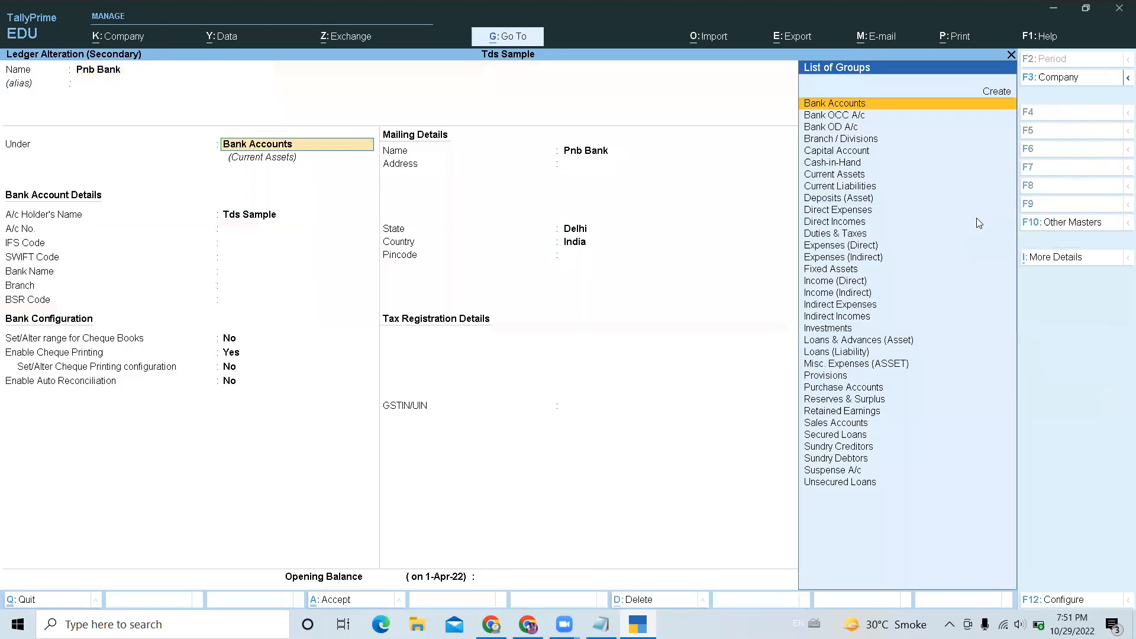
pyautogui.press('Return')
pyautogui.press('Return')
pyautogui.press('Return')
pyautogui.press('Return')
pyautogui.press('Return')
pyautogui.press('Return')
pyautogui.press('Return')
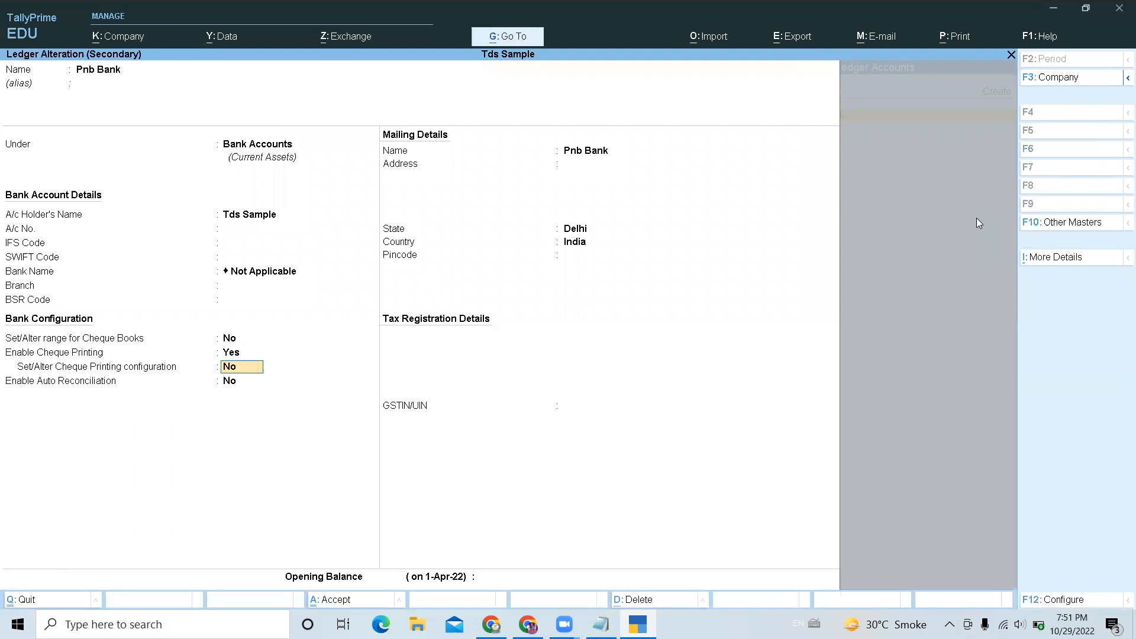
pyautogui.press('Return')
pyautogui.press('Return')
pyautogui.press('Return')
pyautogui.press('Return')
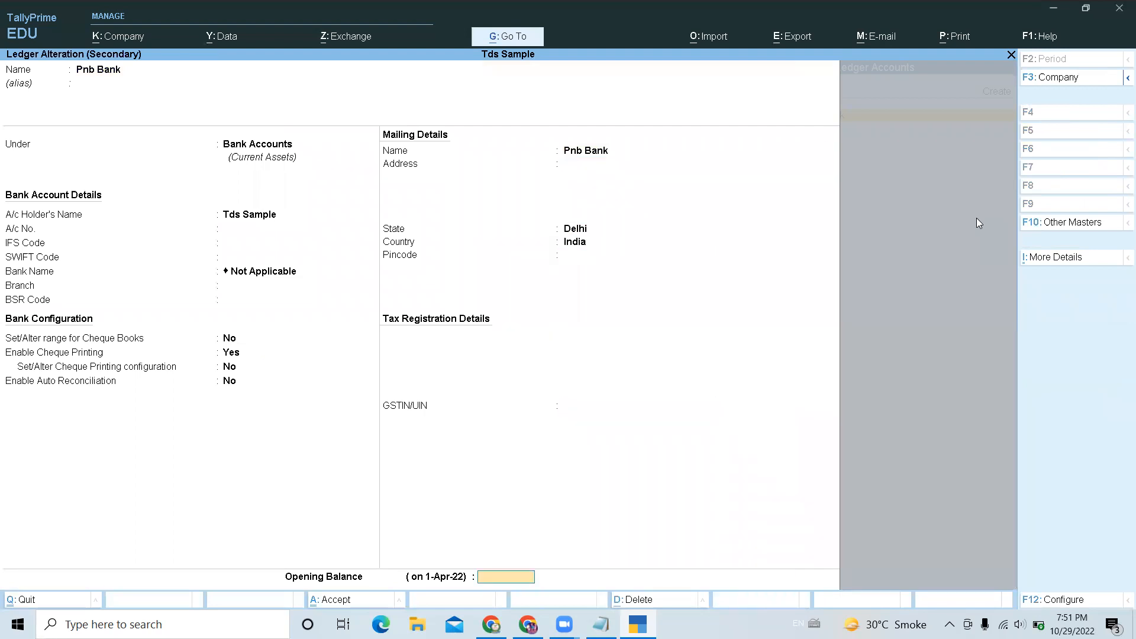
pyautogui.press('Escape')
pyautogui.write('200')
pyautogui.press('BackSpace')
pyautogui.press('BackSpace')
pyautogui.write('000000.00')
pyautogui.press('Return')
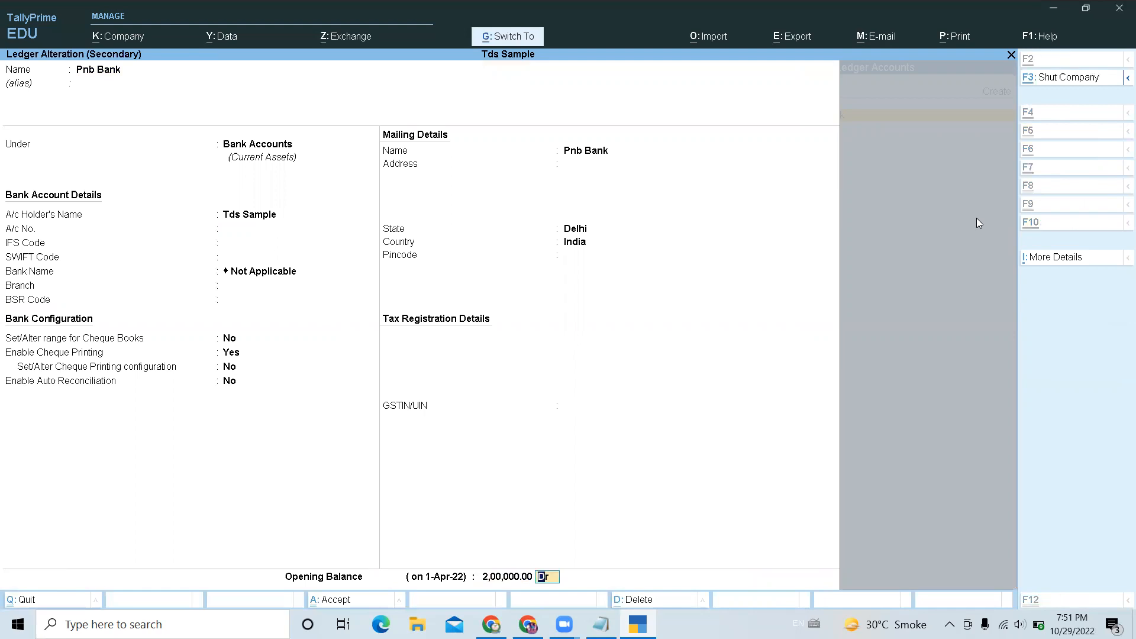
pyautogui.hotkey('ctrl', 'a')
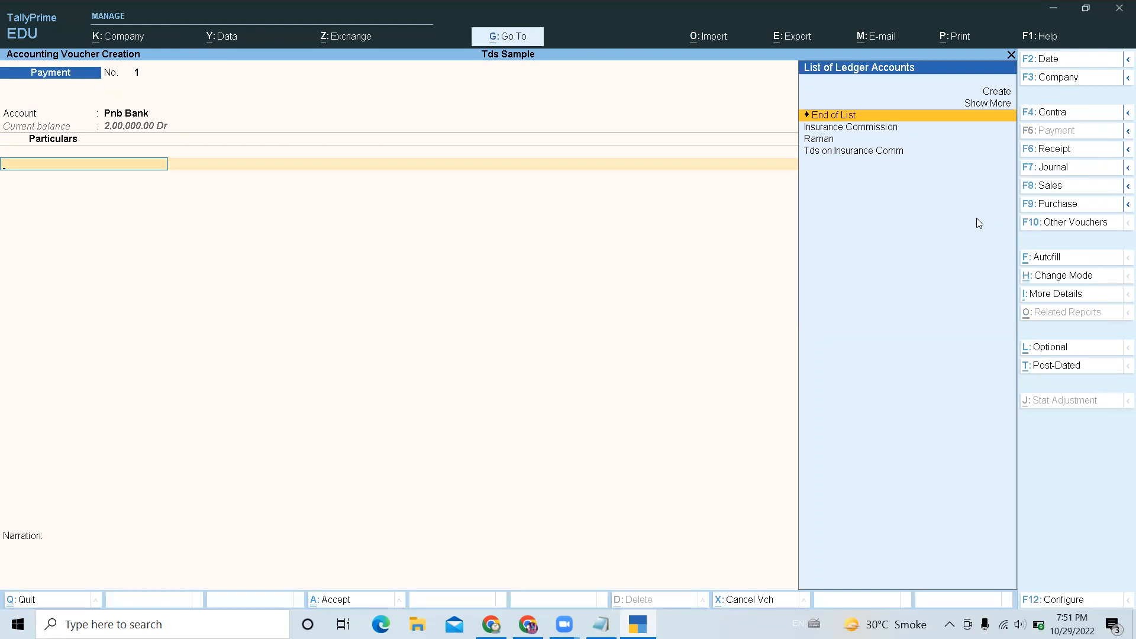
# Add the payee's ledger to the payment voucher with an amount of 31,500
pyautogui.write('r')
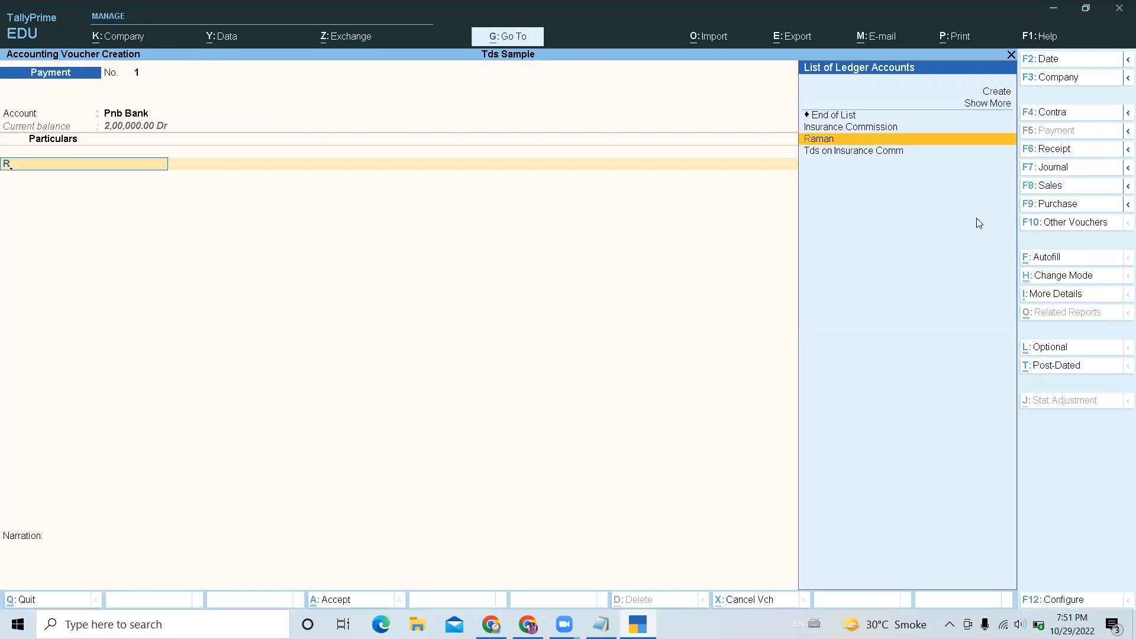
pyautogui.press('Return')
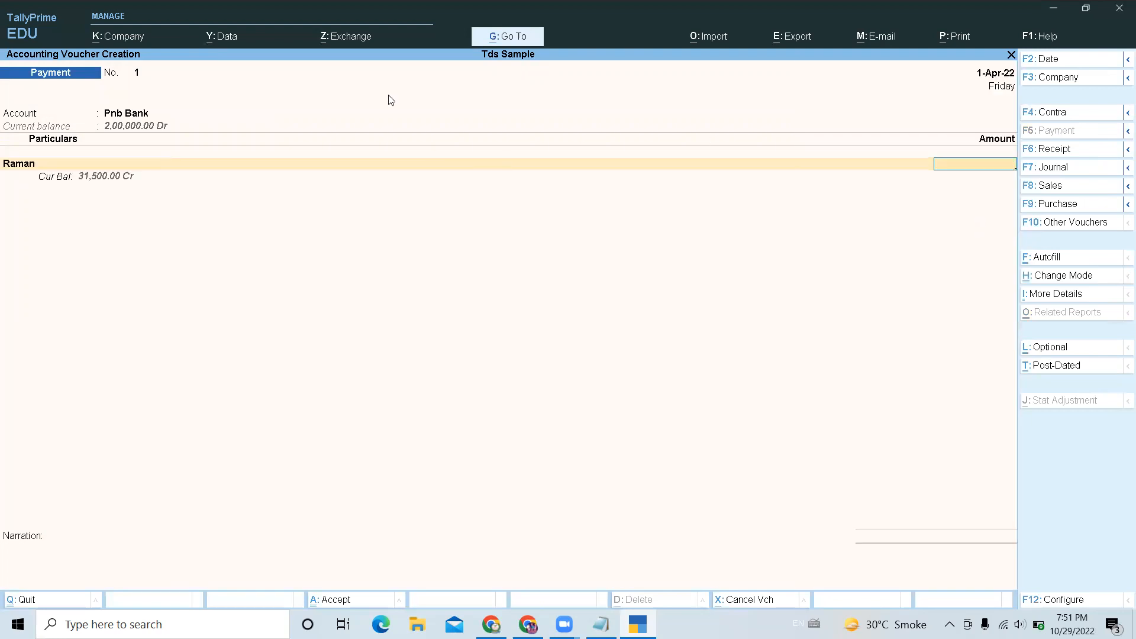
pyautogui.write('31500')
pyautogui.press('Return')
# Adjust the 31,500 payment as Agst Ref against the pending bill Tds/01
pyautogui.write('a')
pyautogui.press('Return')
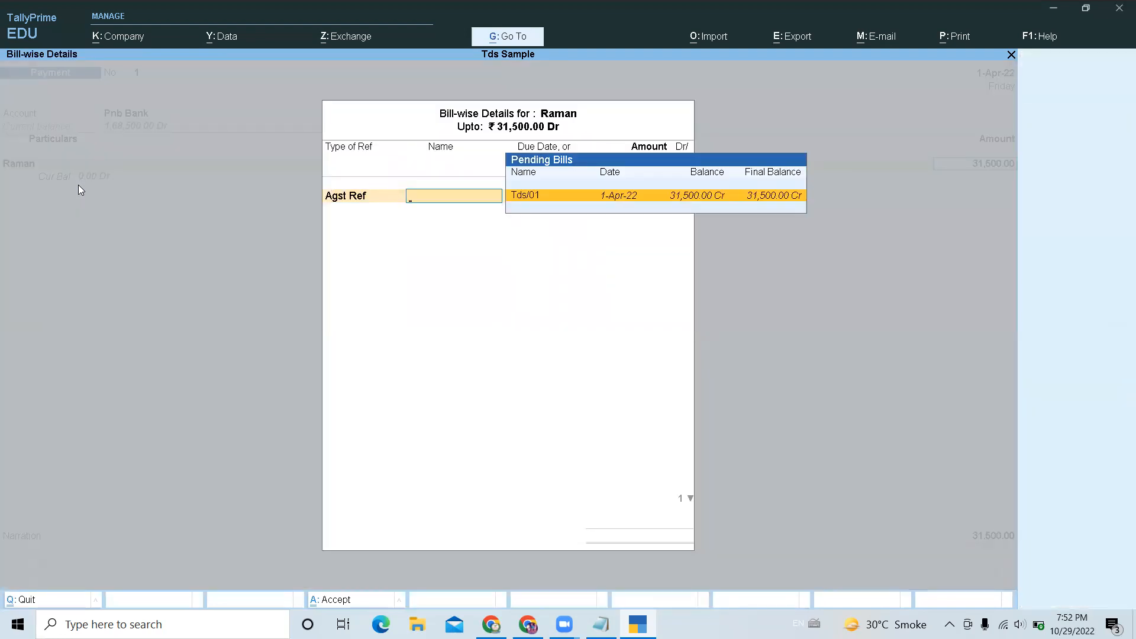
pyautogui.press('Return')
pyautogui.press('Return')
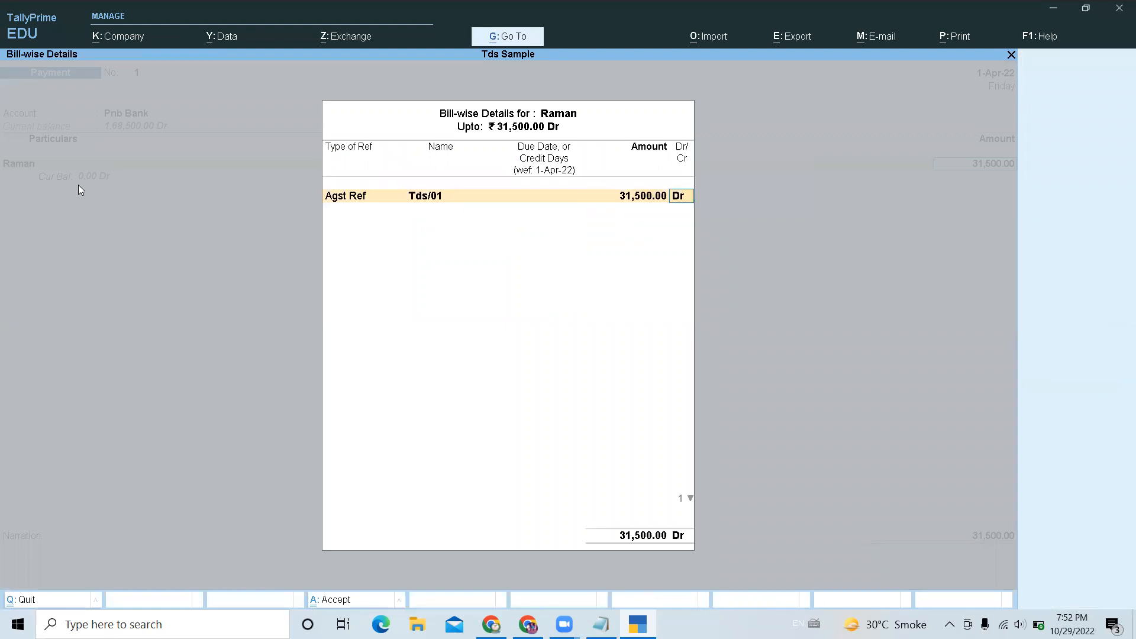
pyautogui.press('Return')
pyautogui.press('Return')
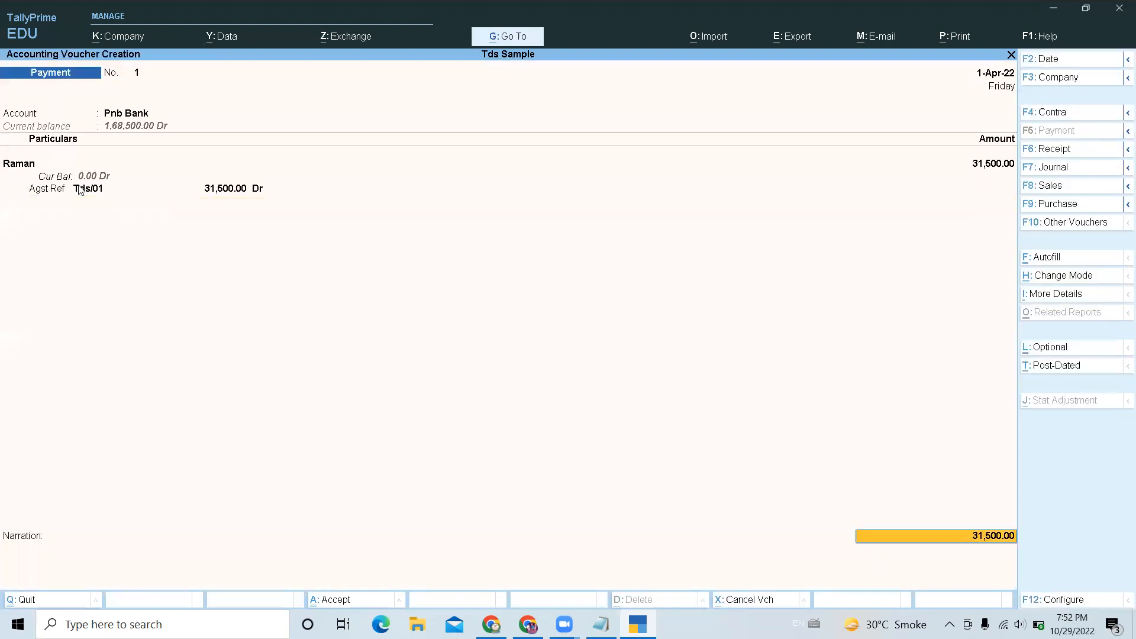
# Save the payment voucher without a narration
pyautogui.press('Return')
pyautogui.press('Return')
pyautogui.press('Return')
pyautogui.press('Return')
pyautogui.press('Return')
pyautogui.press('Return')
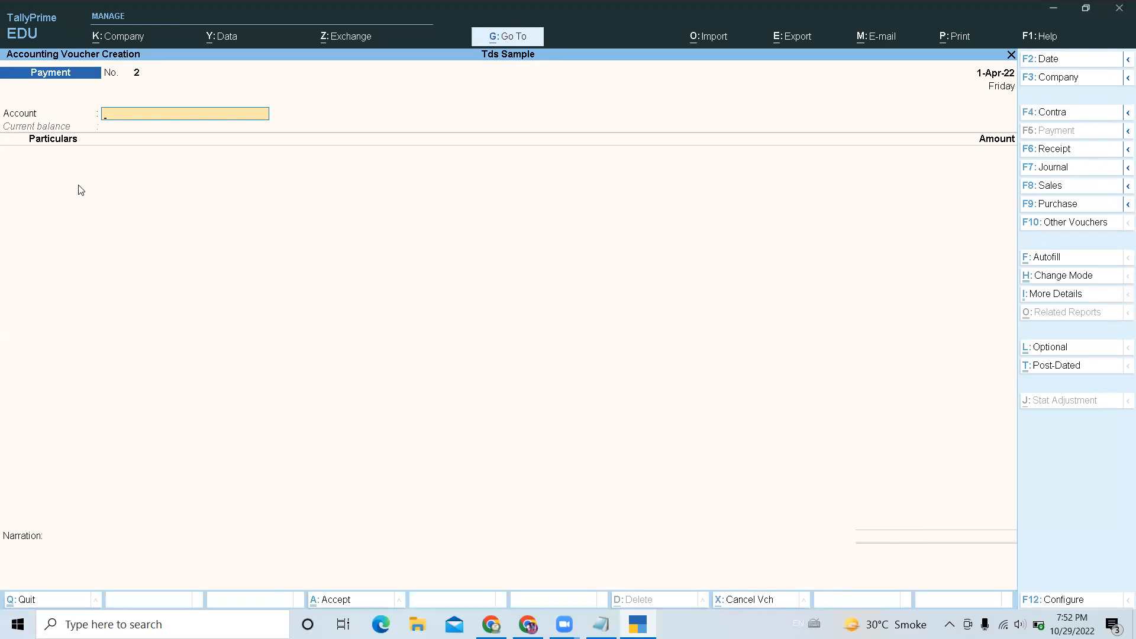
# Enter a payment from Pnb Bank to Tds on Insurance Comm, adjusting 3,500 as Agst Ref against Jrnl / 1 / 1
pyautogui.write('p')
pyautogui.press('Return')
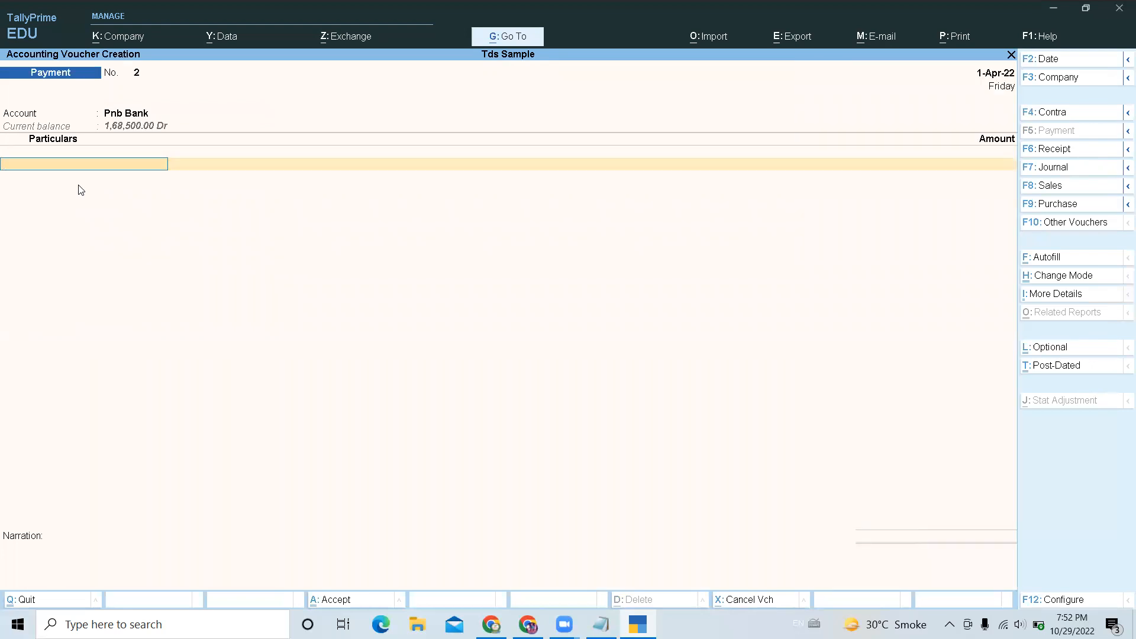
pyautogui.write('T')
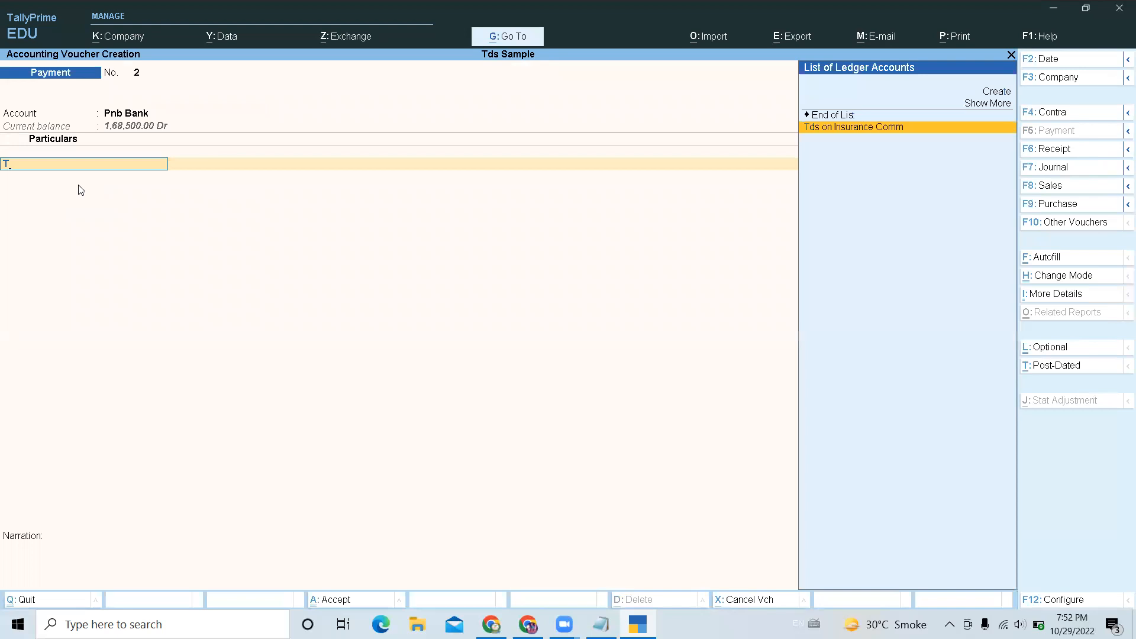
pyautogui.press('Return')
pyautogui.press('Return')
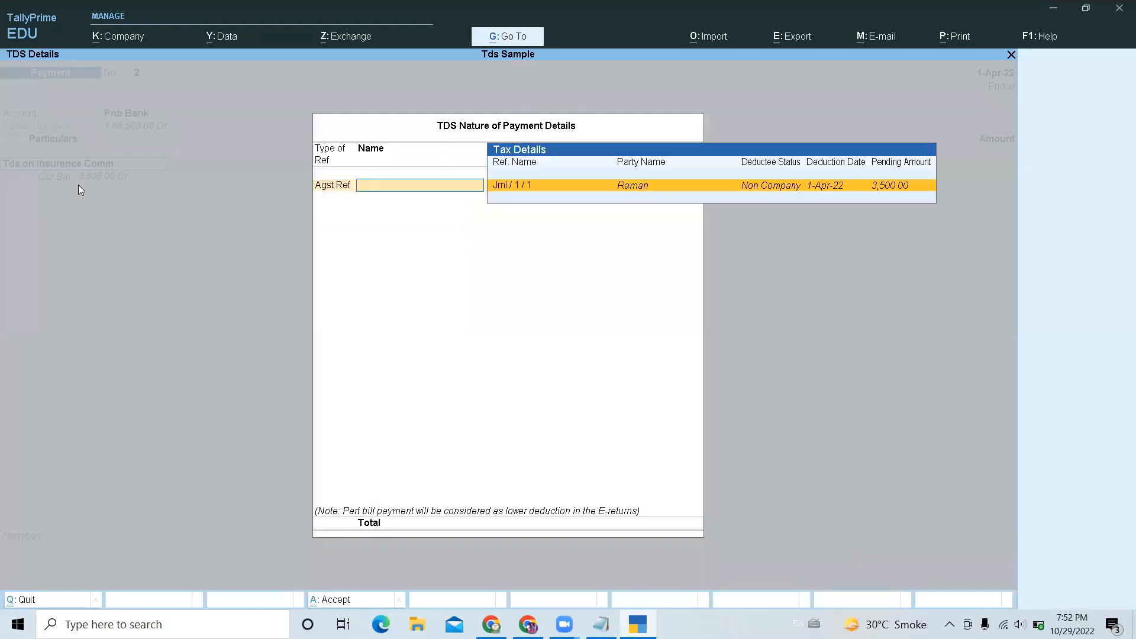
pyautogui.press('Return')
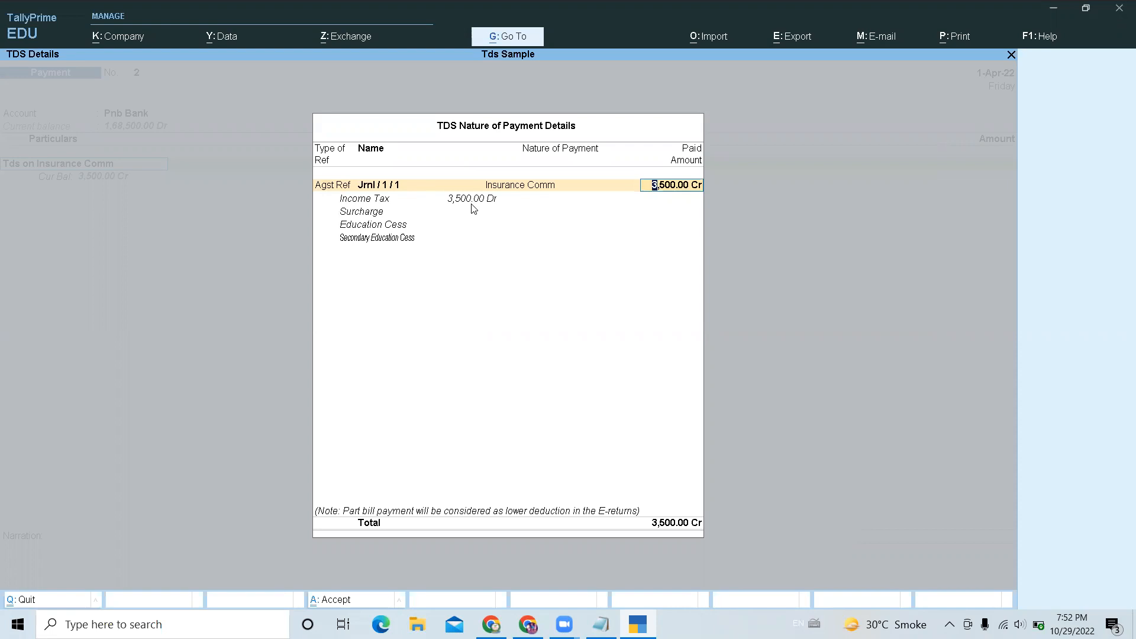
pyautogui.press('Return')
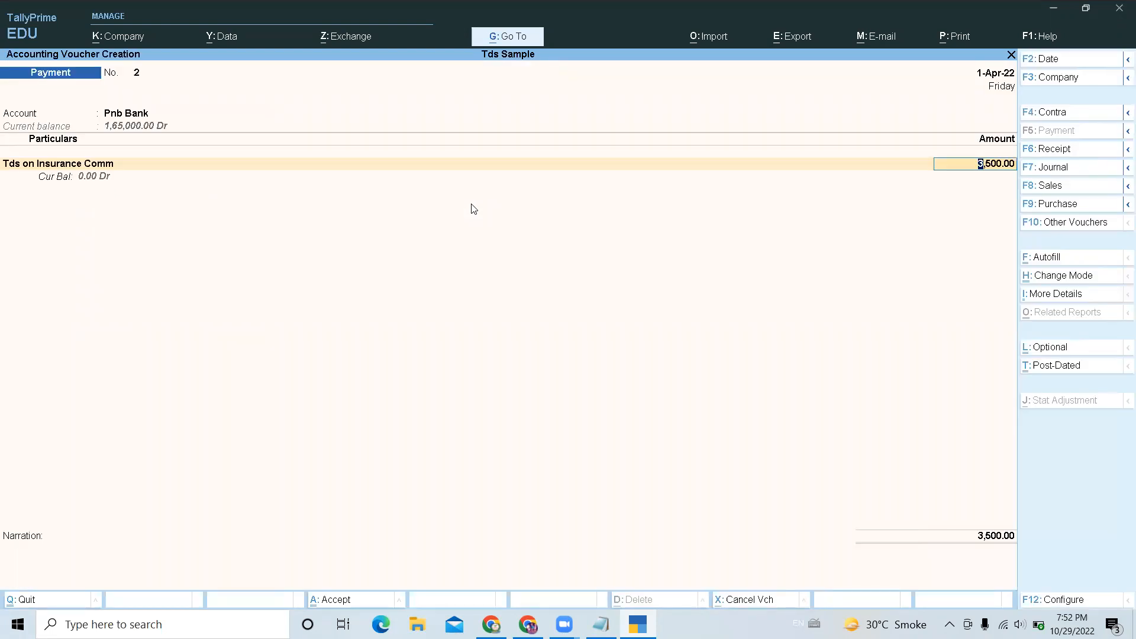
# Allocate the 3,500 bank payment as a Cheque, save the voucher without a narration, and leave voucher creation
pyautogui.press('Return')
pyautogui.press('Return')
pyautogui.press('Return')
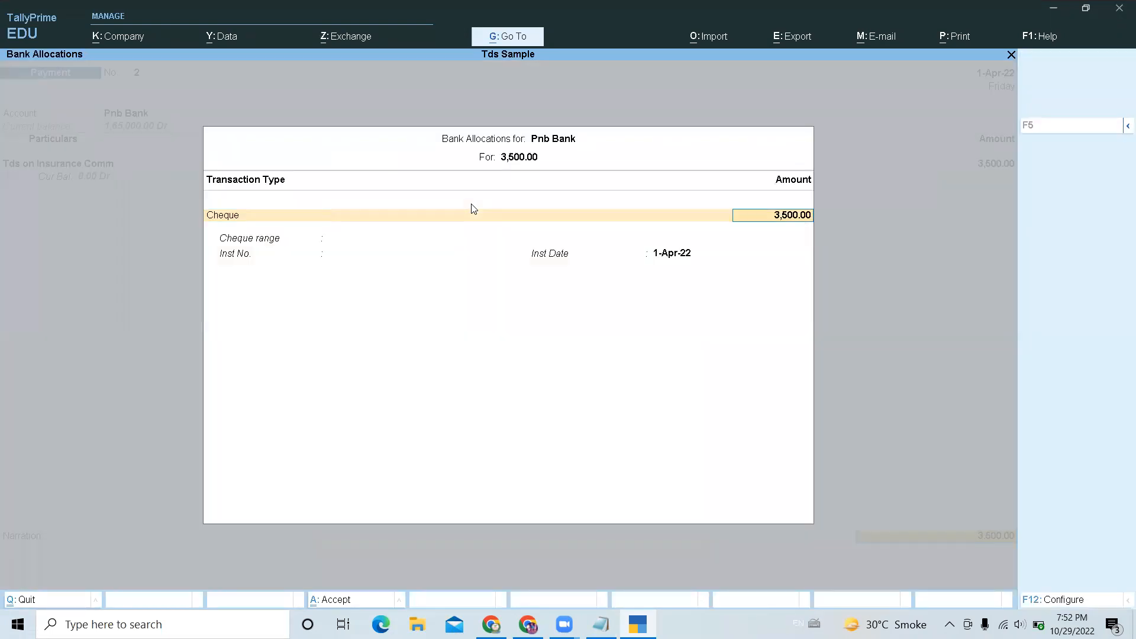
pyautogui.press('Return')
pyautogui.press('Return')
pyautogui.press('Return')
pyautogui.press('Return')
pyautogui.press('Return')
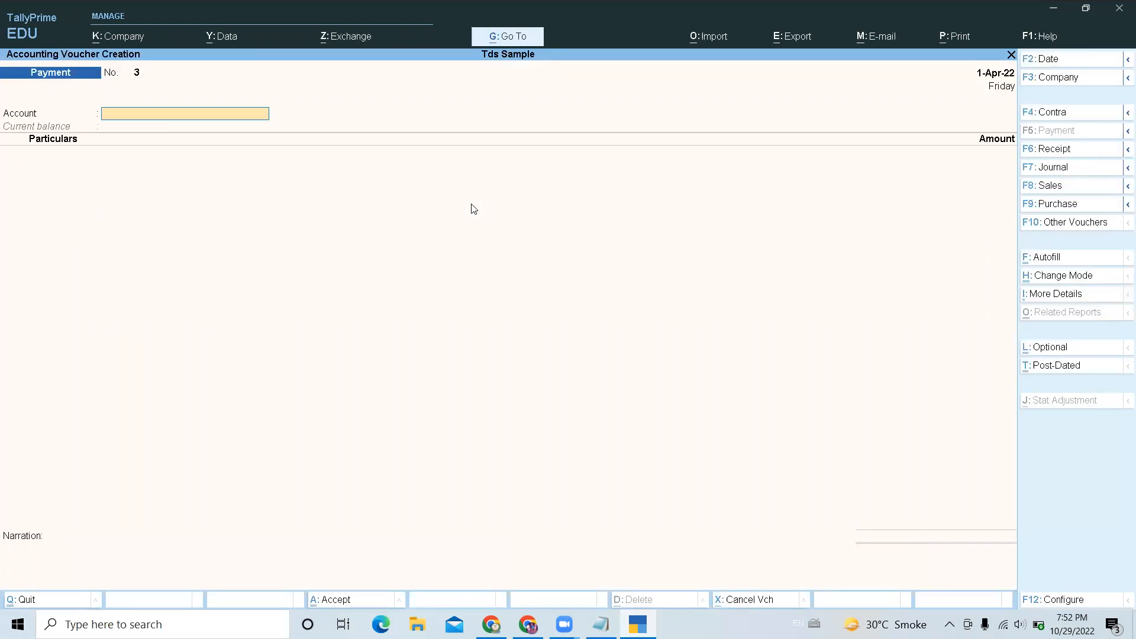
pyautogui.press('Escape')
pyautogui.press('Return')
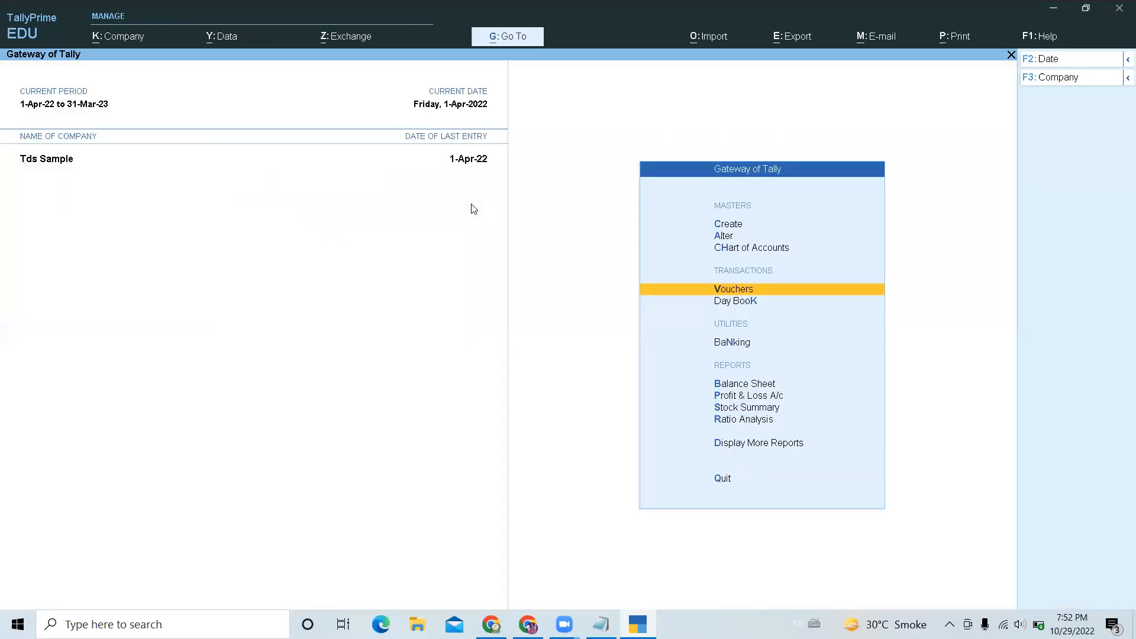
# Open the Form 26Q report among the statutory TDS reports
pyautogui.press('d')
pyautogui.press('Down')
pyautogui.press('Down')
pyautogui.press('Down')
pyautogui.press('Down')
pyautogui.press('Down')
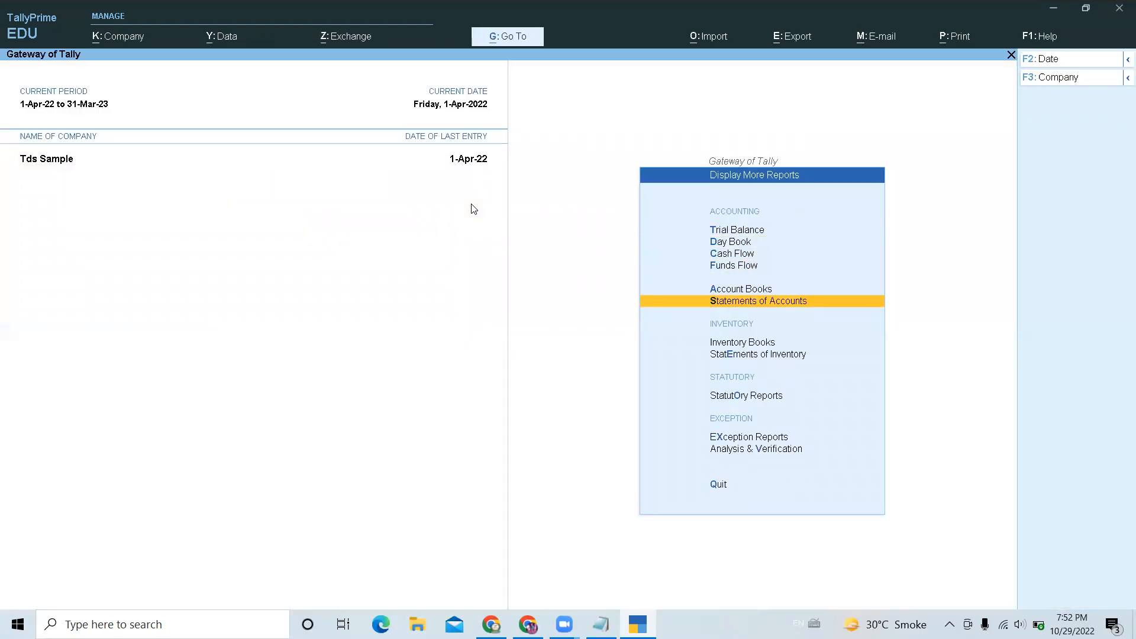
pyautogui.press('Down')
pyautogui.press('Down')
pyautogui.press('Return')
pyautogui.press('Down')
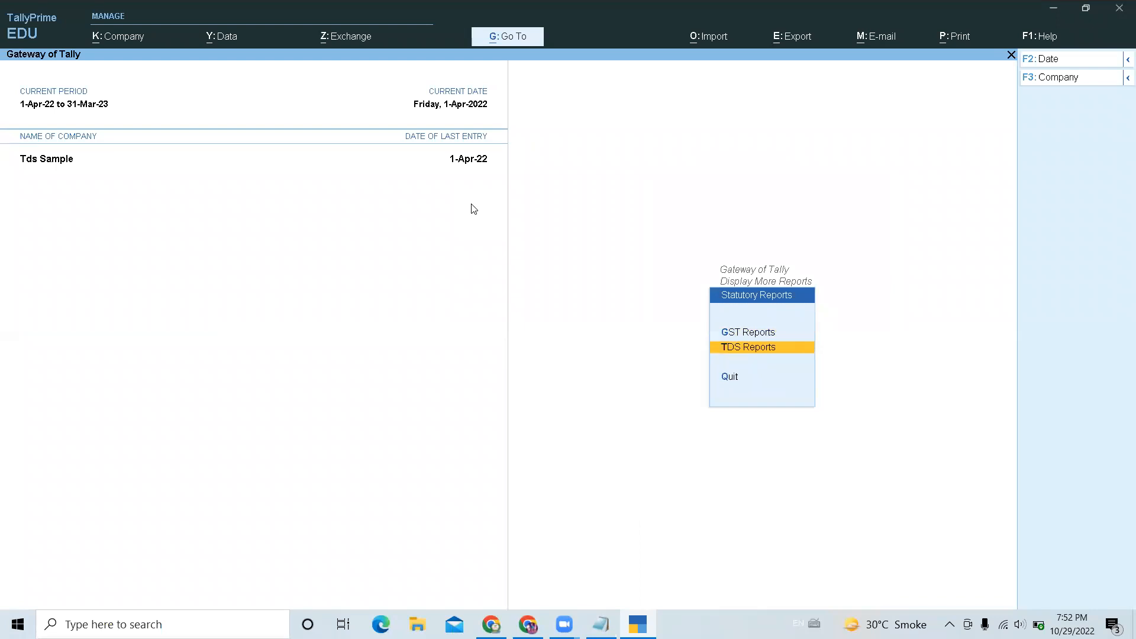
pyautogui.press('Return')
pyautogui.press('Down')
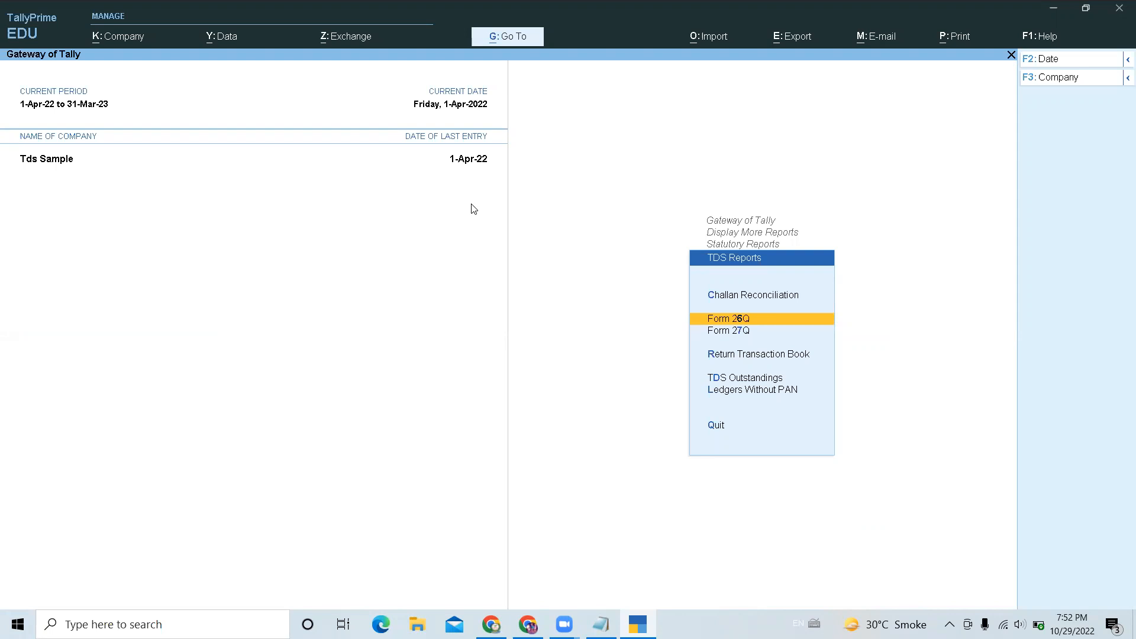
pyautogui.press('Return')
# Examine the voucher counts and the Deduction at Normal Rate row in Form 26Q
pyautogui.press('Down')
pyautogui.press('Down')
pyautogui.press('Down')
pyautogui.press('Down')
pyautogui.press('Down')
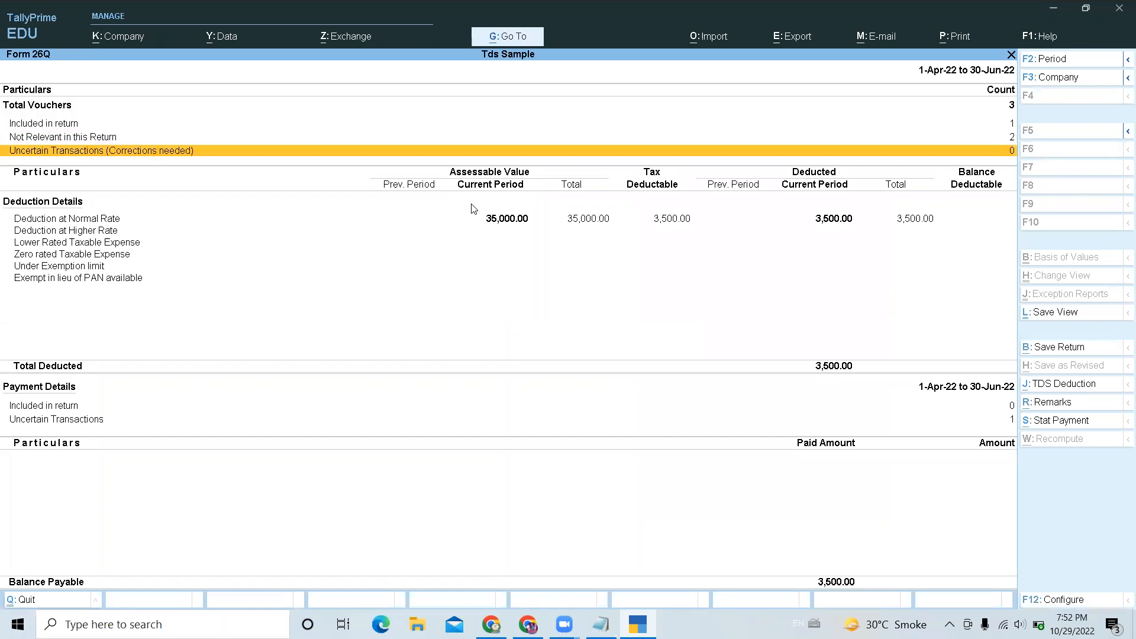
pyautogui.press('Up')
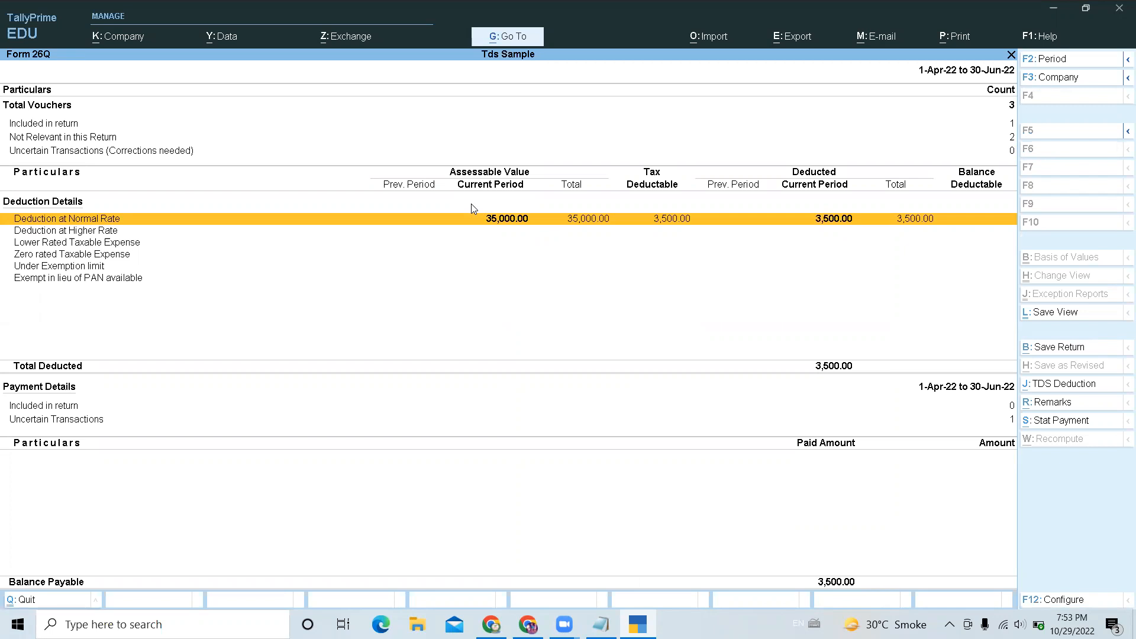
pyautogui.press('ctrl')
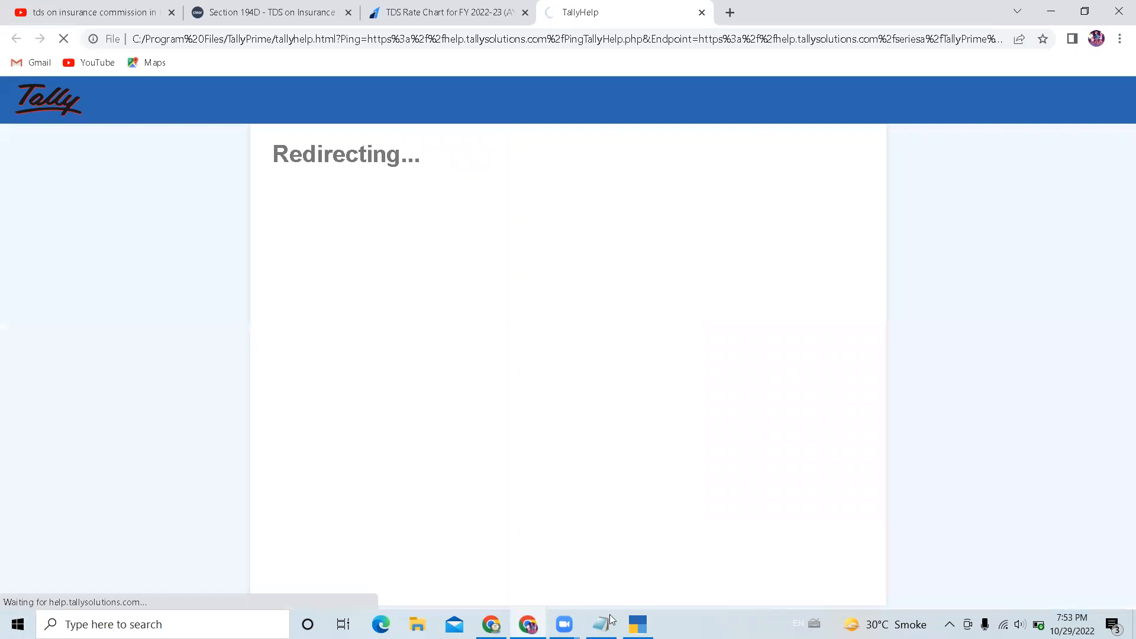
pyautogui.click(636, 624)
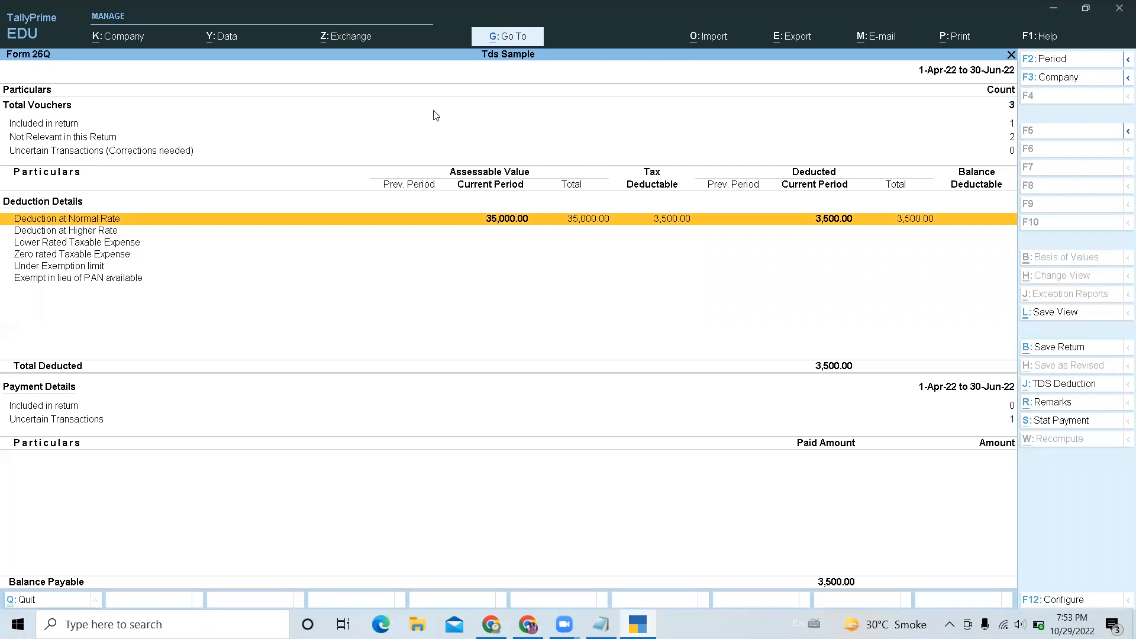
# Drill down from Deduction at Normal Rate to its source journal voucher, and return to Display More Reports
pyautogui.click(529, 282)
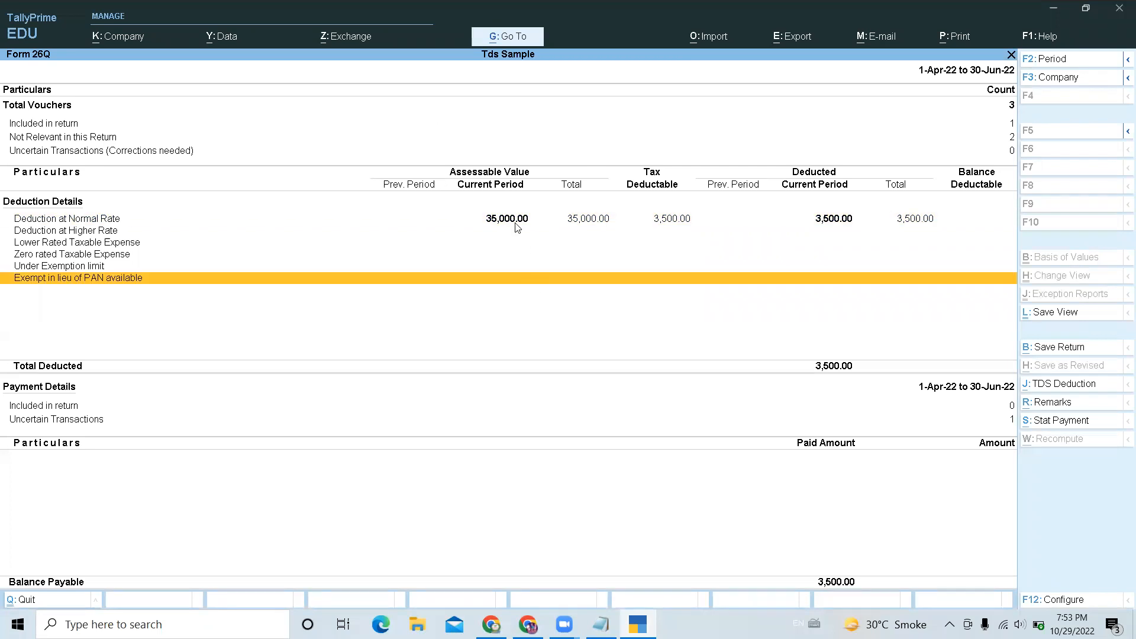
pyautogui.click(516, 225)
pyautogui.click(515, 228)
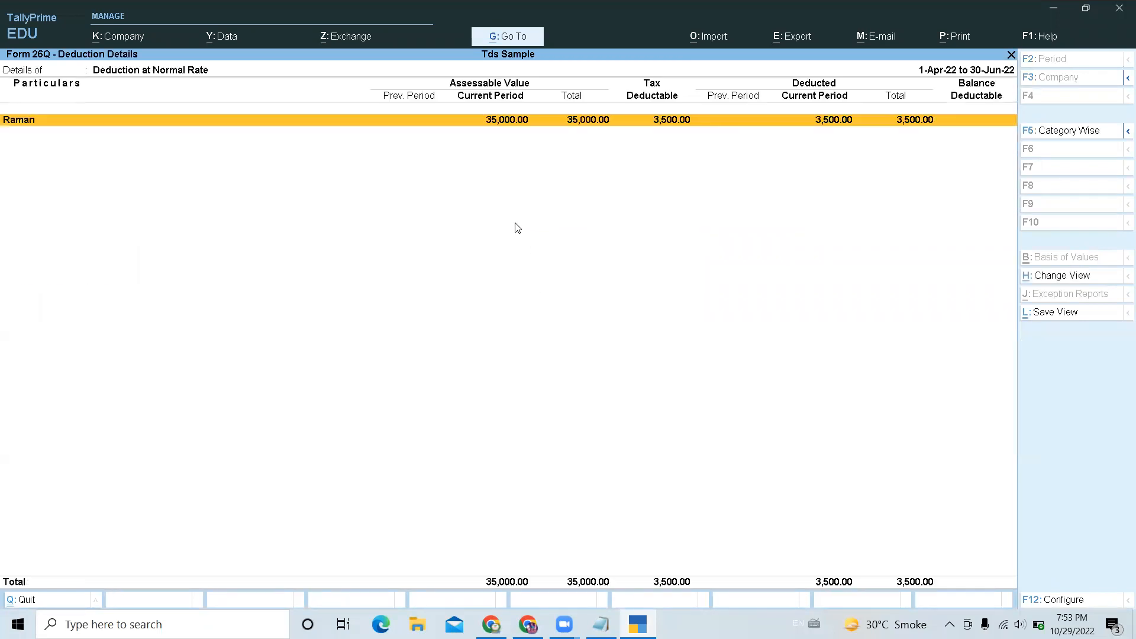
pyautogui.press('Return')
pyautogui.press('Return')
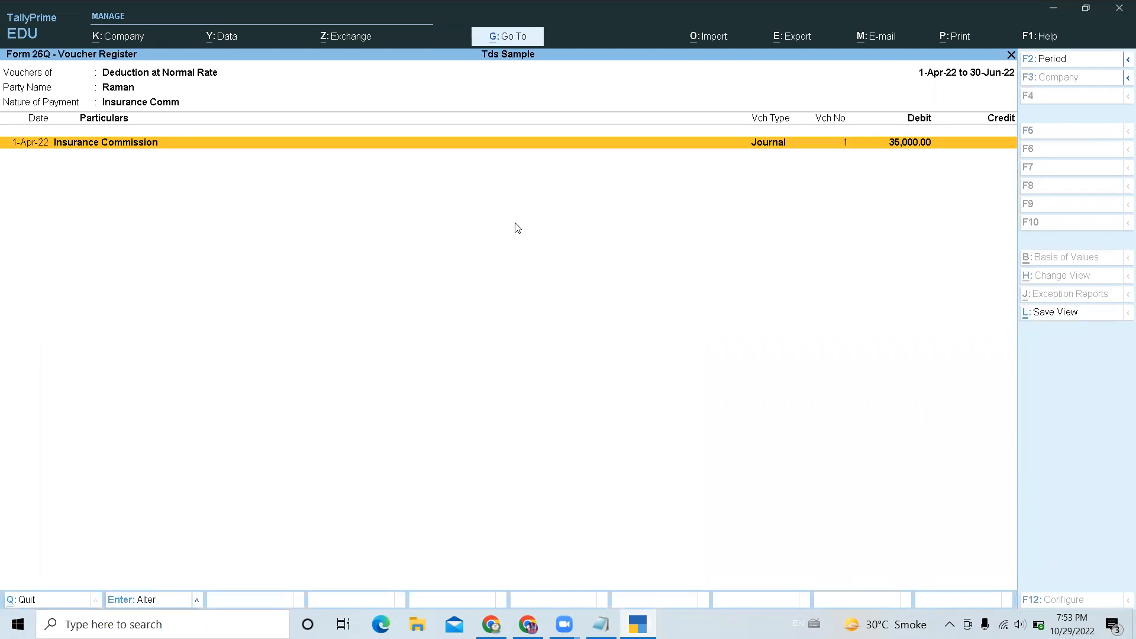
pyautogui.press('Return')
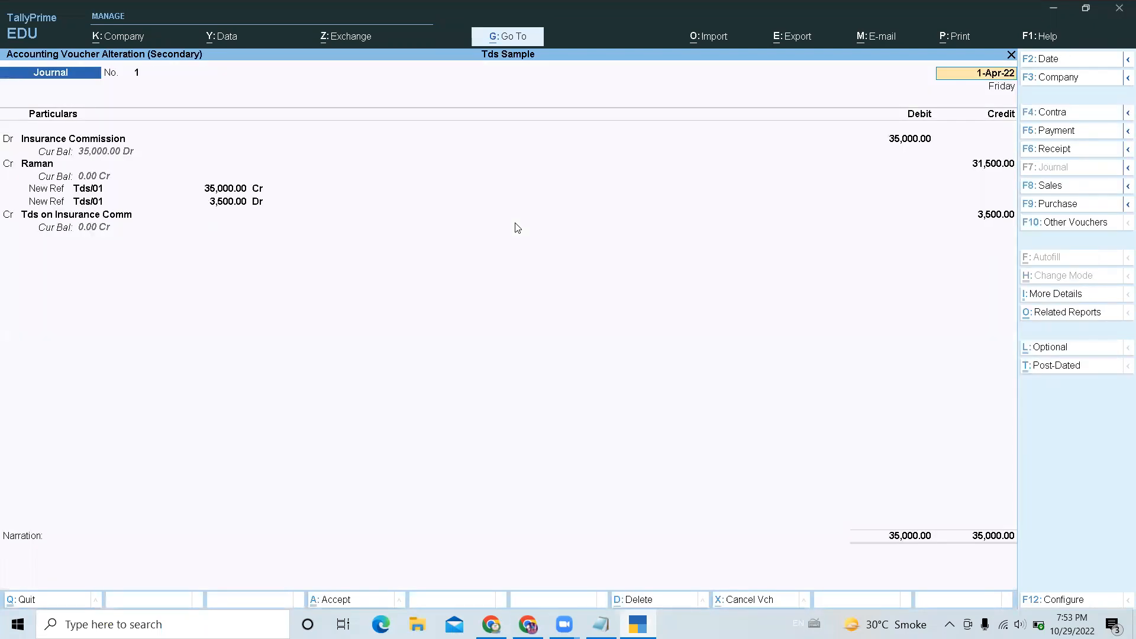
pyautogui.press('Escape')
pyautogui.press('Escape')
pyautogui.press('Escape')
pyautogui.press('Escape')
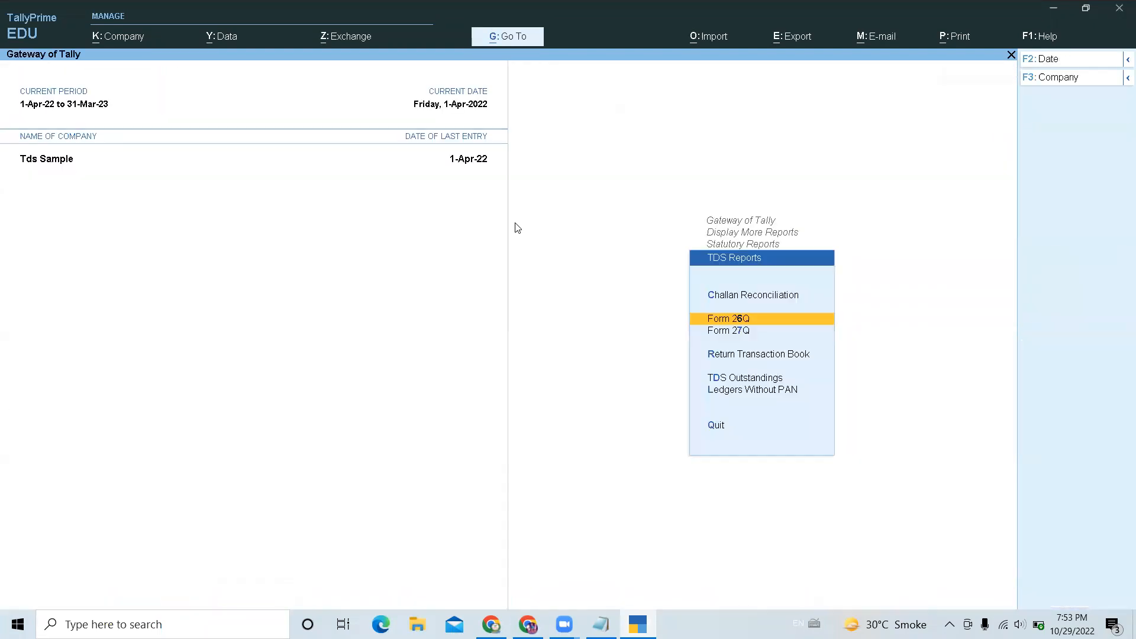
pyautogui.press('Escape')
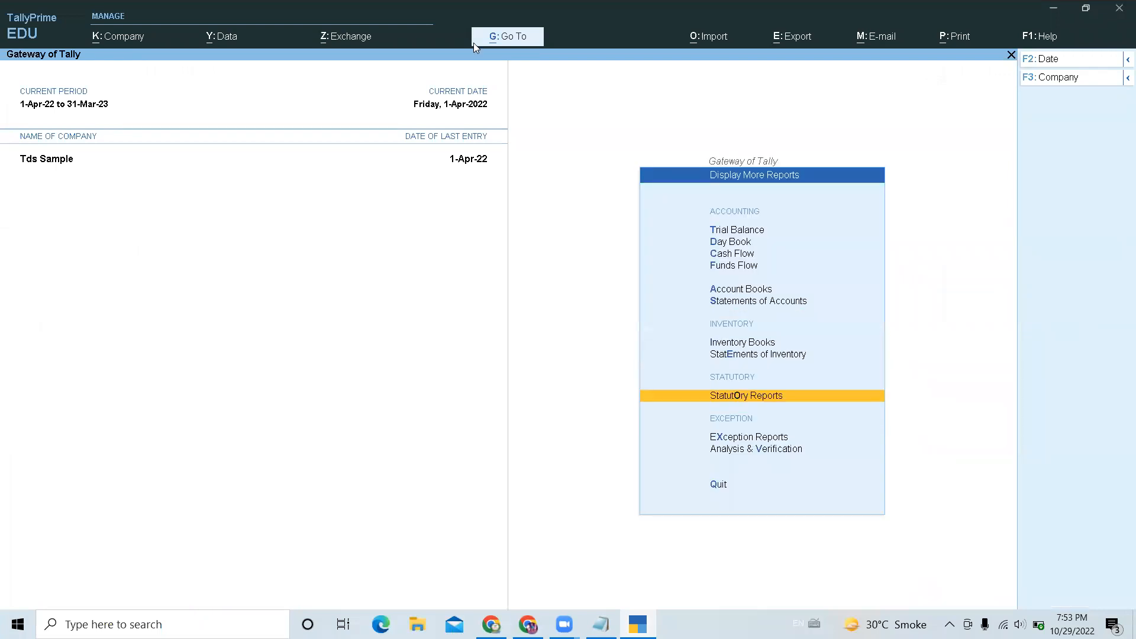
pyautogui.click(944, 10)
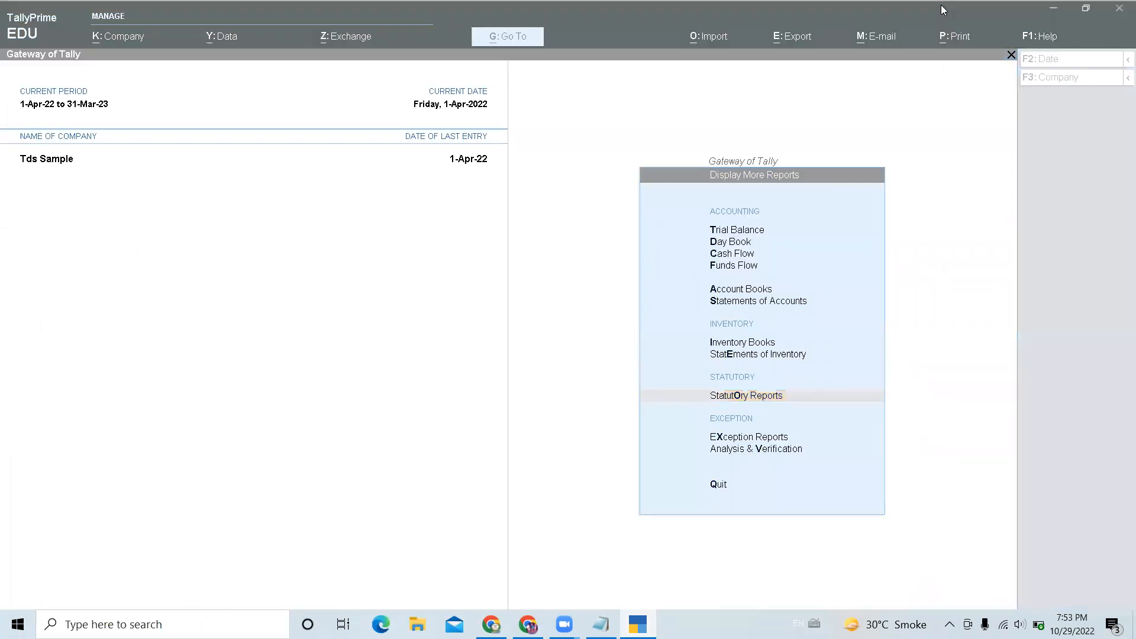